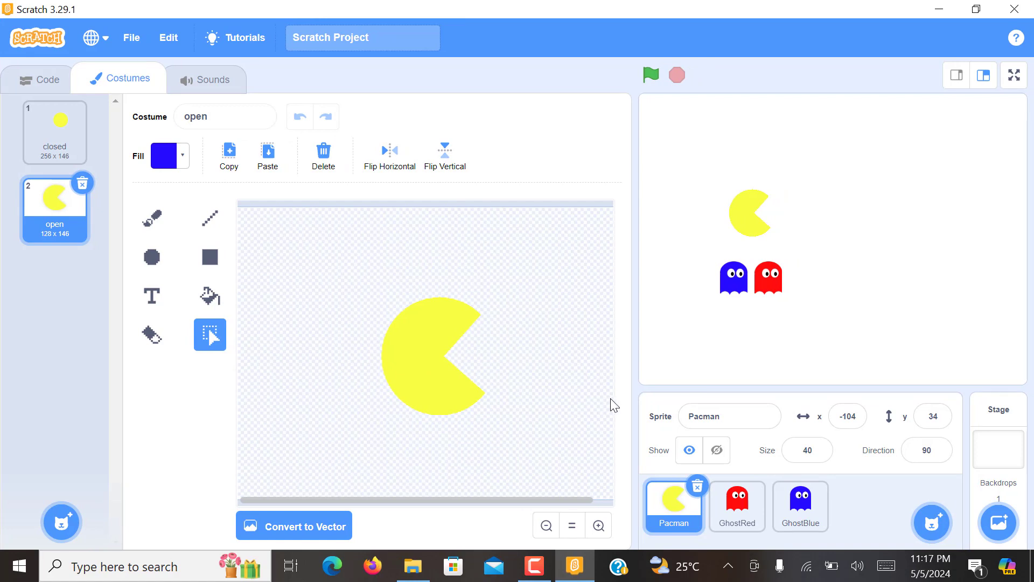
Add a blank painted backdrop to the stage, then delete the surplus backdrop2 so only backdrop1 remains
mouse_move(931, 530)
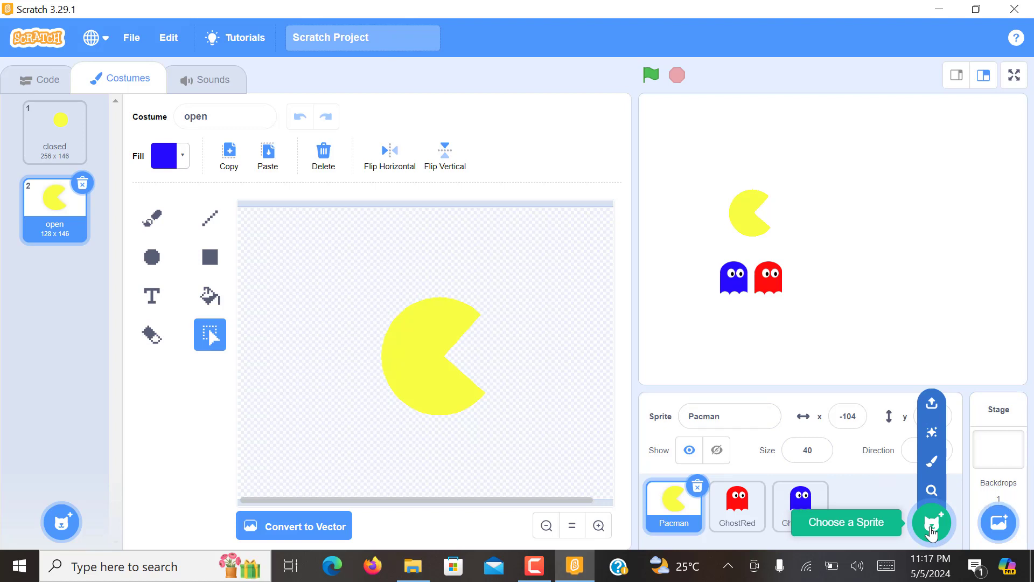
mouse_move(999, 527)
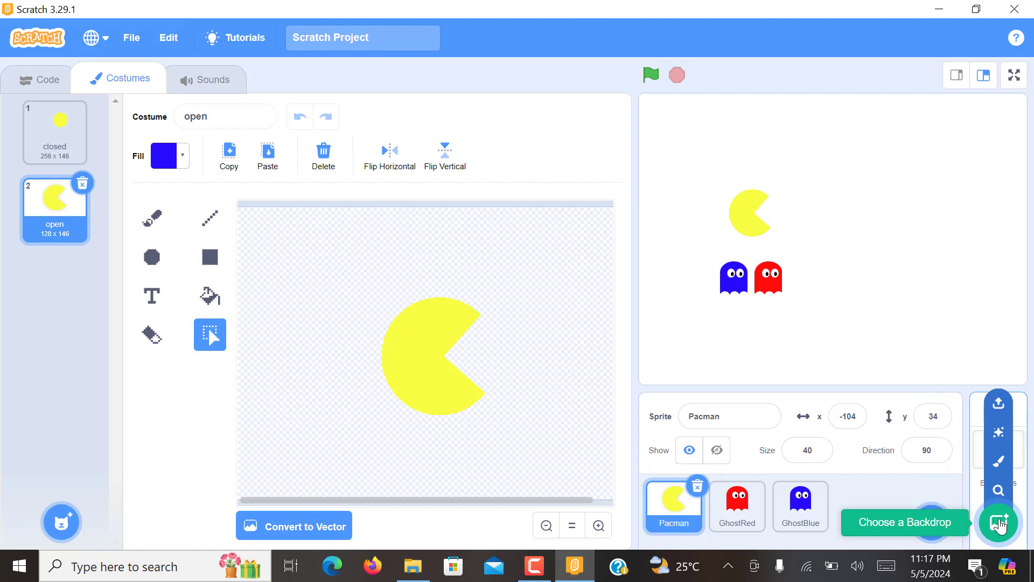
left_click(999, 463)
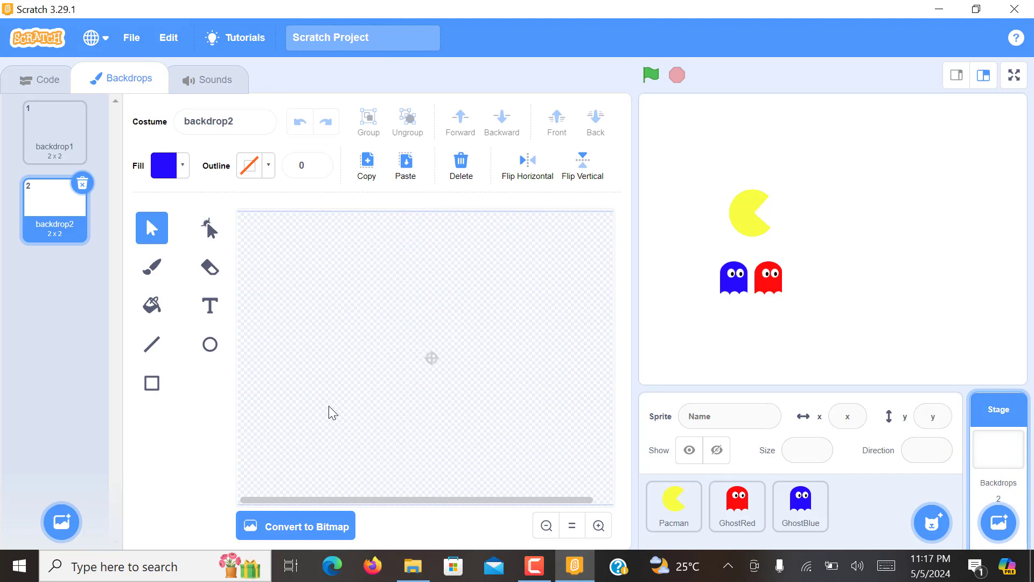
left_click(56, 131)
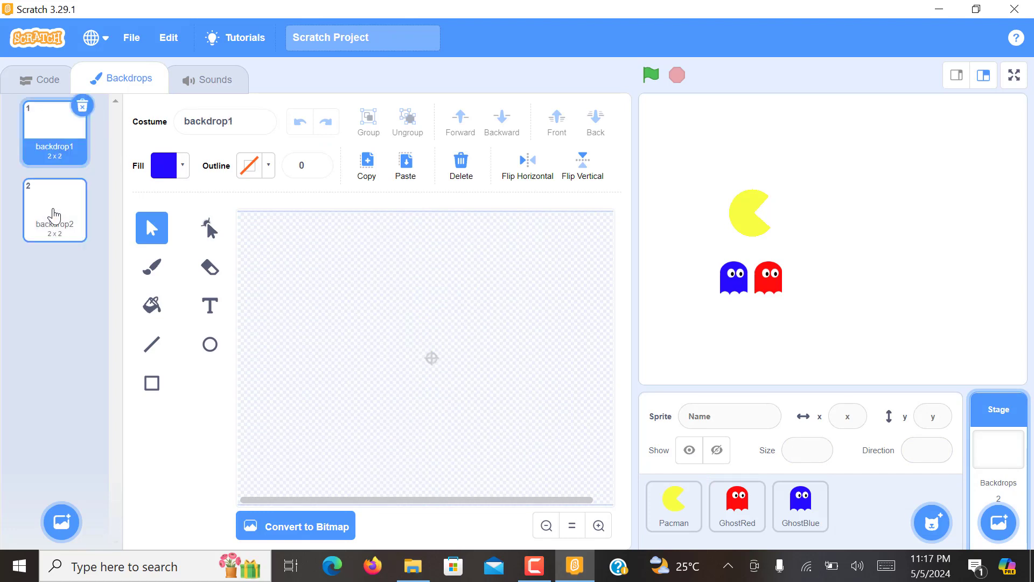
left_click(64, 202)
left_click(82, 184)
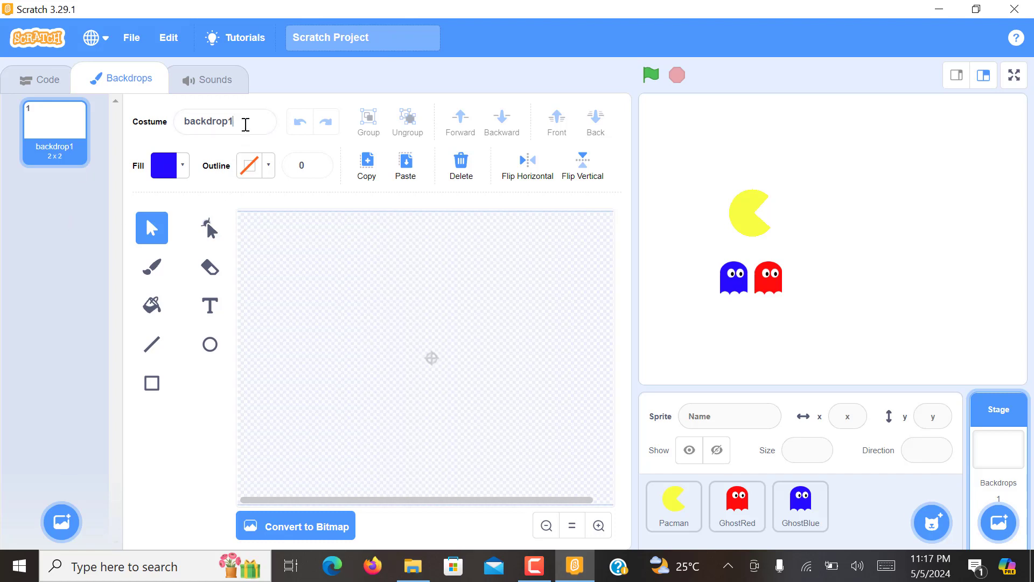
Rename backdrop1 as PacmanBackground
left_click(245, 121)
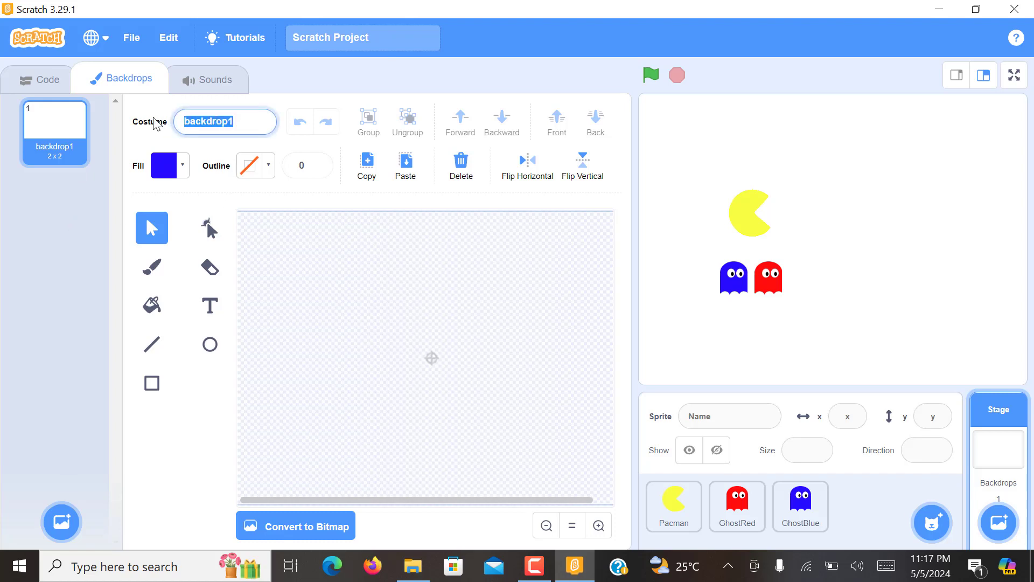
type("Pacman")
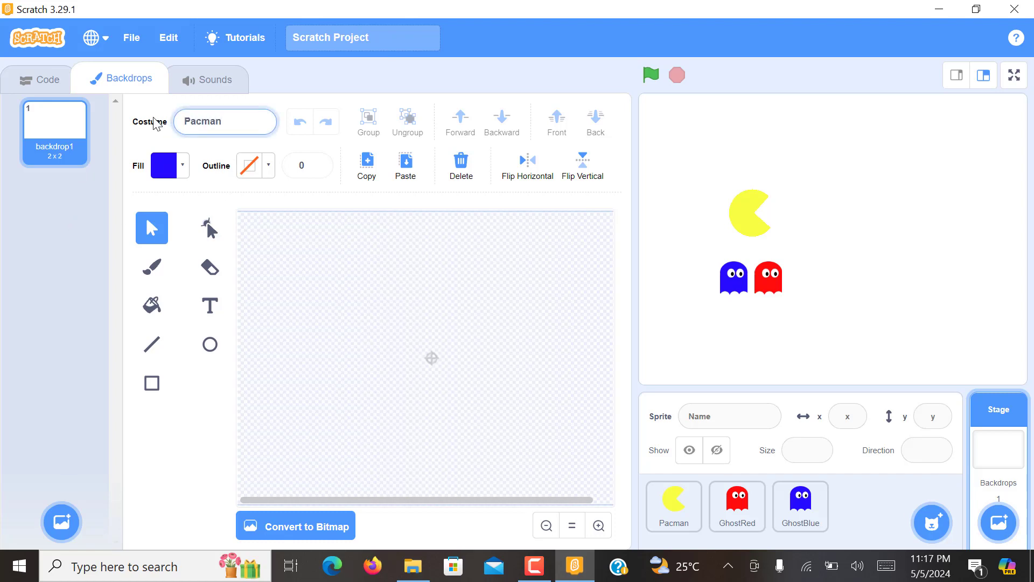
type("Background")
left_click(64, 221)
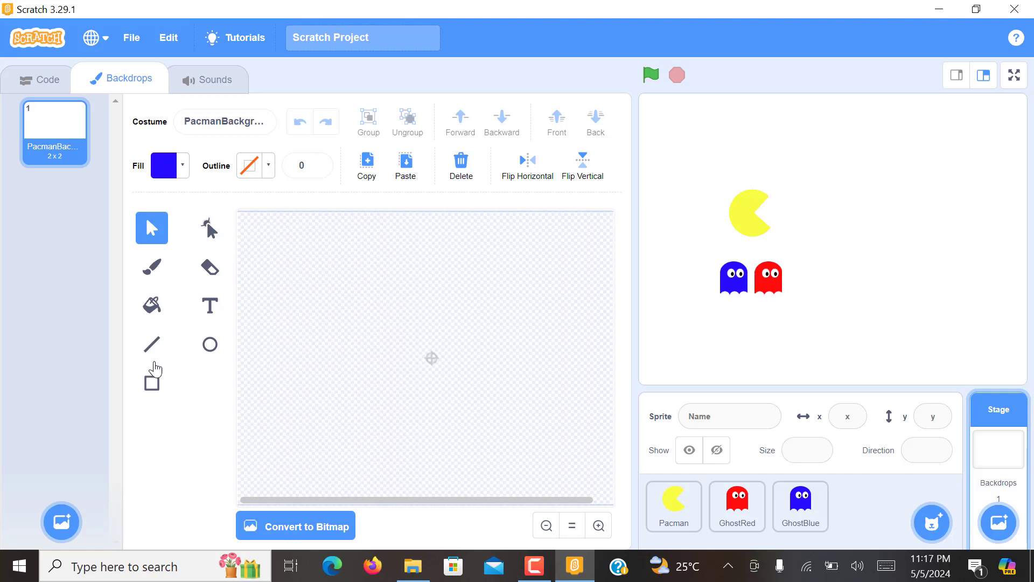
Draw a rectangle about 451 x 329 over most of the backdrop canvas and make its fill black with brightness 0
left_click(152, 384)
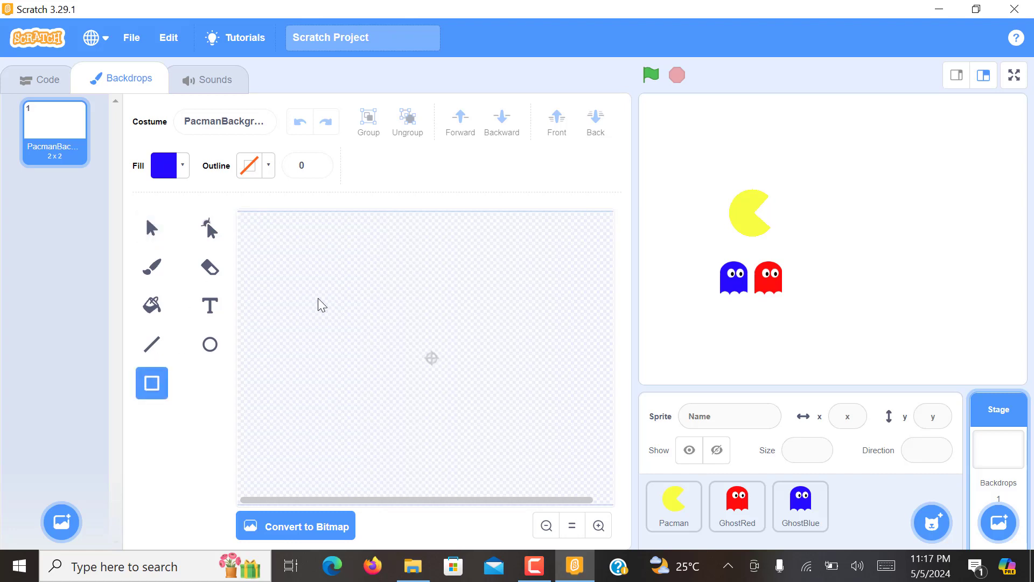
mouse_move(246, 223)
left_mouse_down()
mouse_move(445, 355)
mouse_move(614, 500)
left_mouse_up()
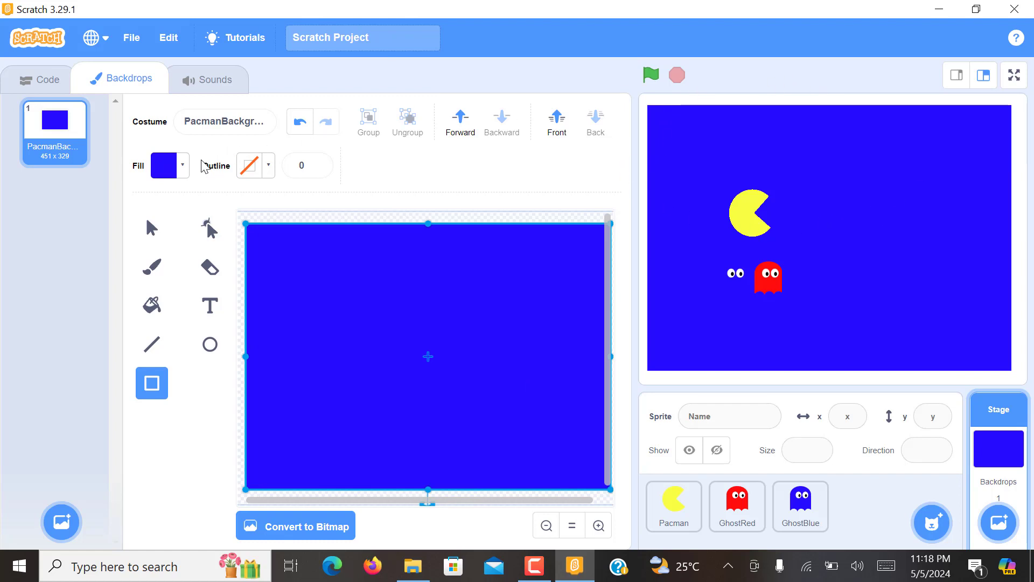
left_click(180, 168)
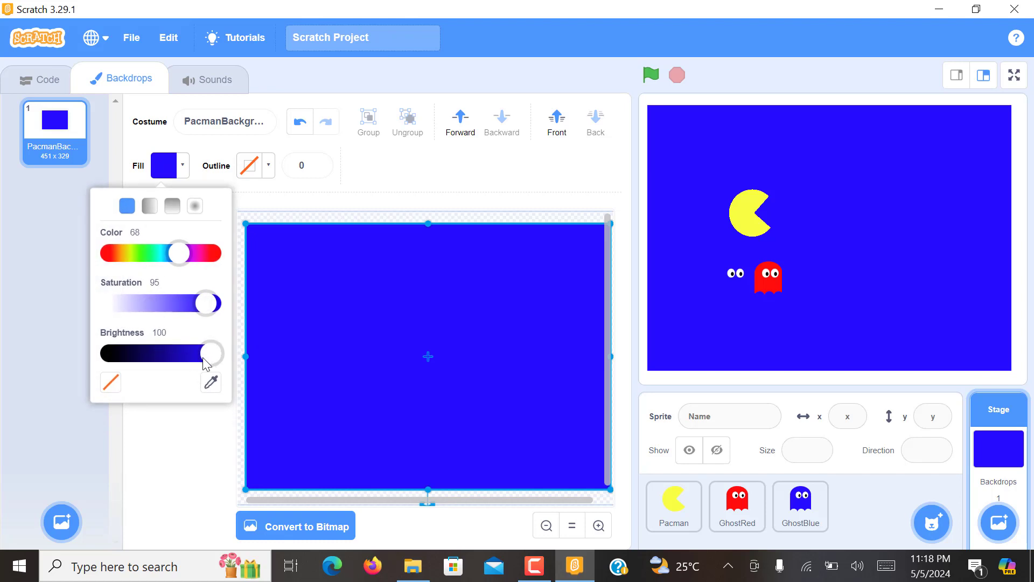
left_click_drag(204, 360, 95, 364)
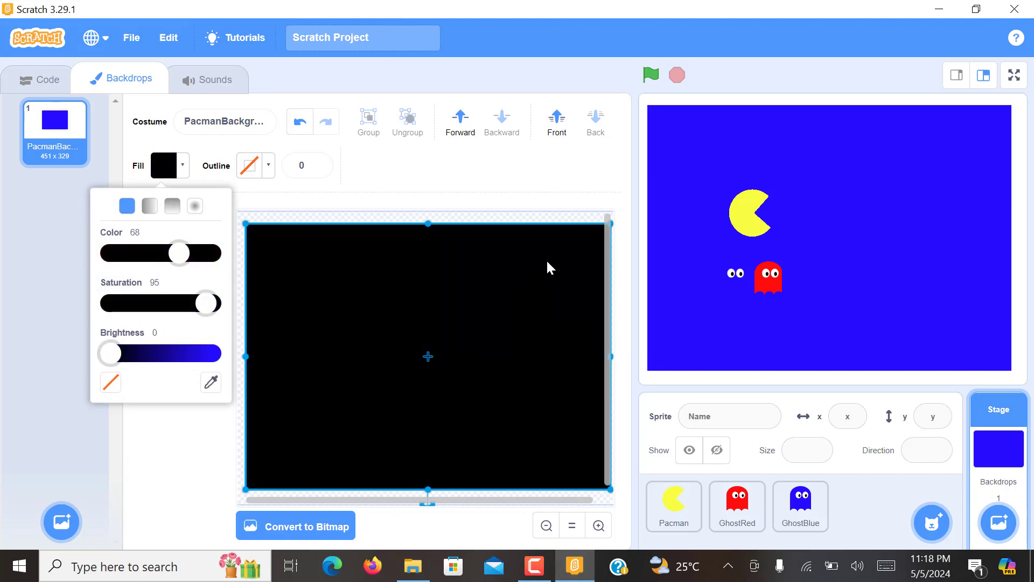
left_click(511, 267)
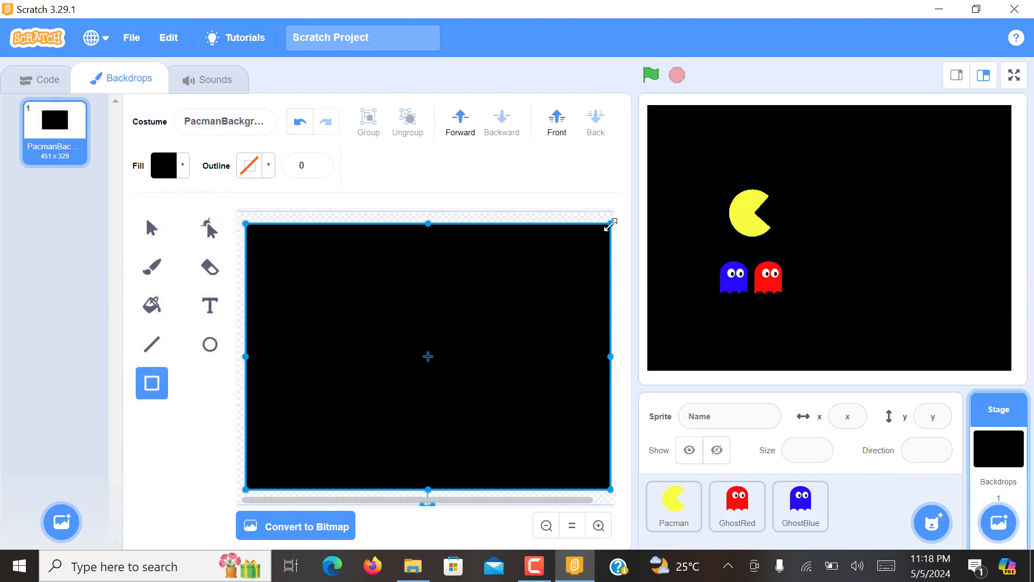
Enlarge and reposition the black rectangle to about 522 x 381 so it covers the whole canvas, and check the stage in full screen
left_click_drag(611, 222, 630, 203)
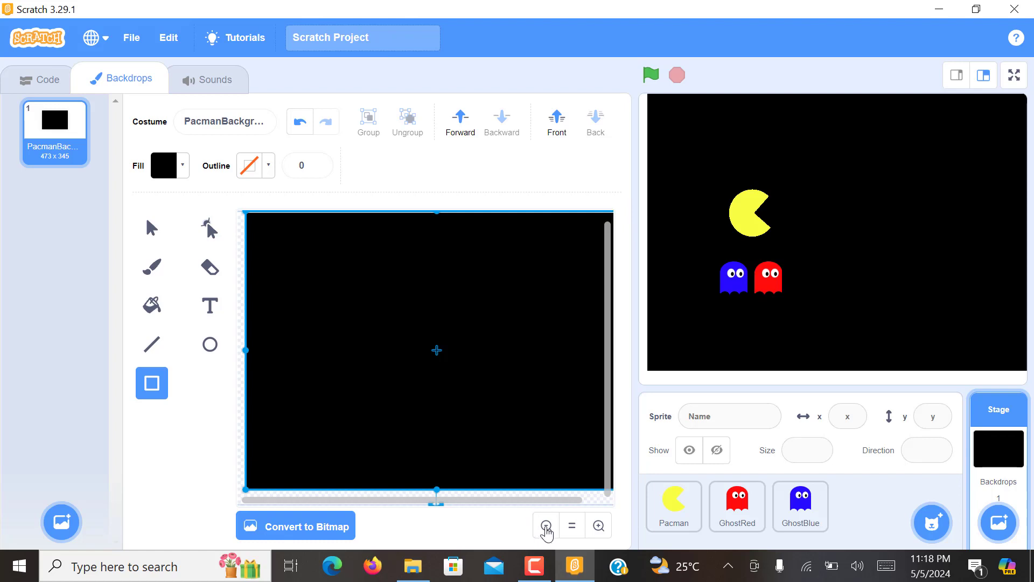
left_click(546, 527)
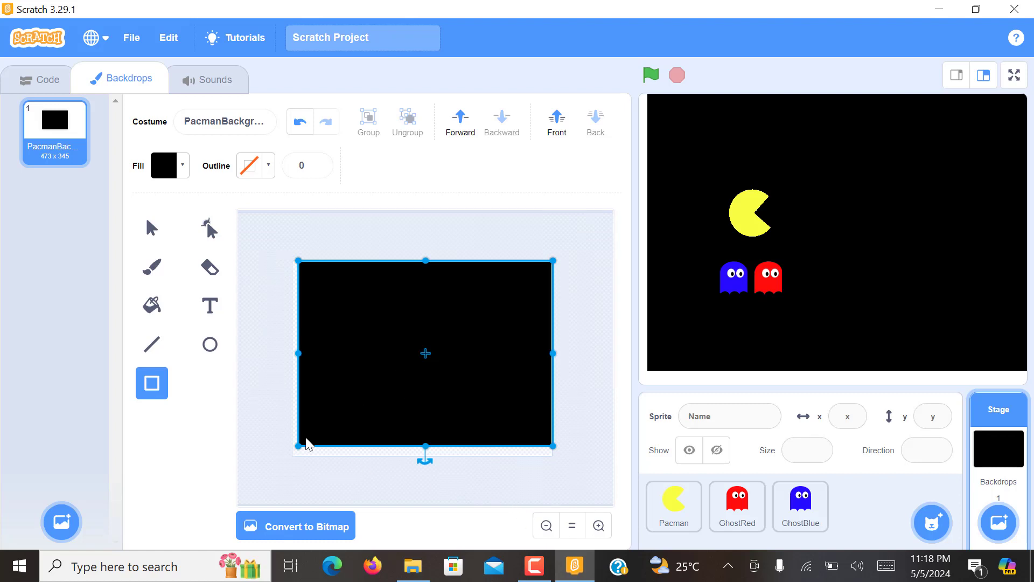
left_click_drag(296, 447, 306, 440)
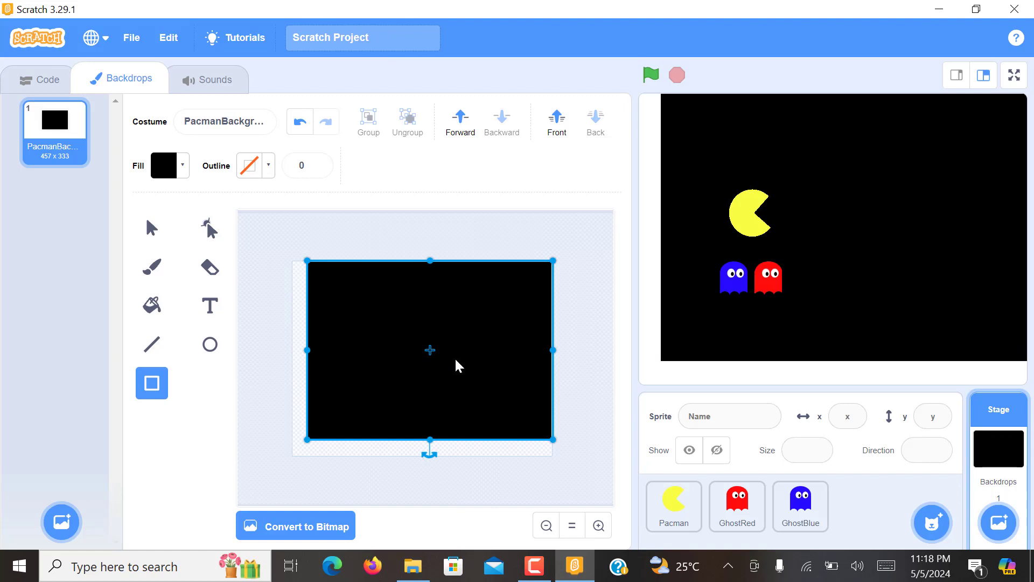
left_click_drag(458, 363, 448, 370)
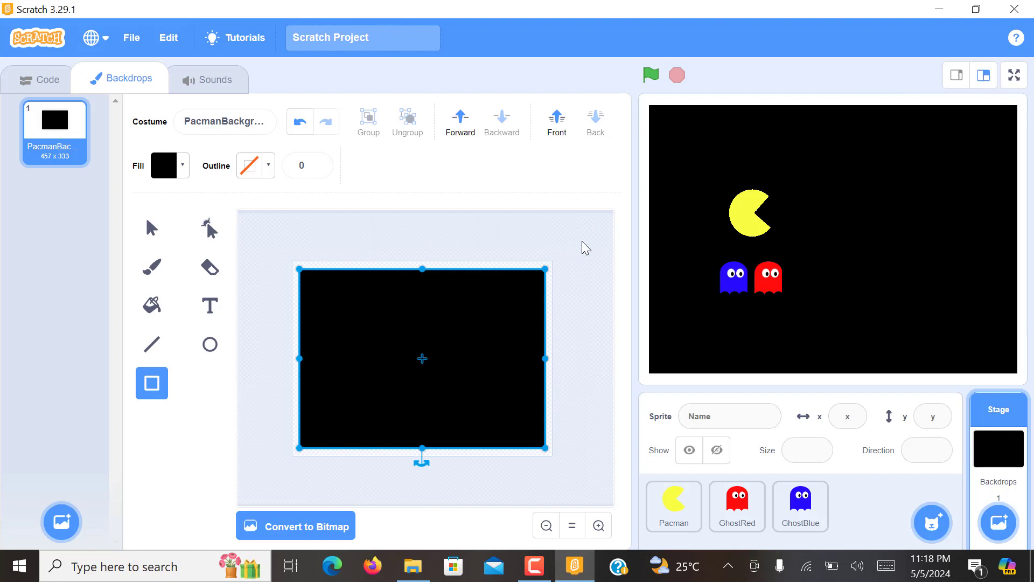
left_click_drag(545, 269, 564, 255)
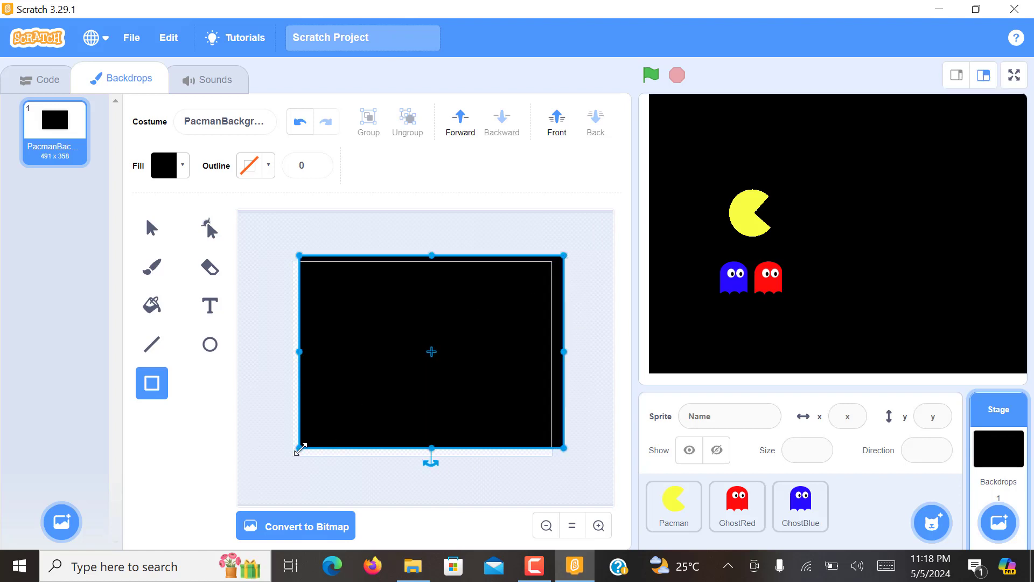
mouse_move(299, 448)
left_mouse_down()
mouse_move(275, 466)
mouse_move(283, 460)
left_mouse_up()
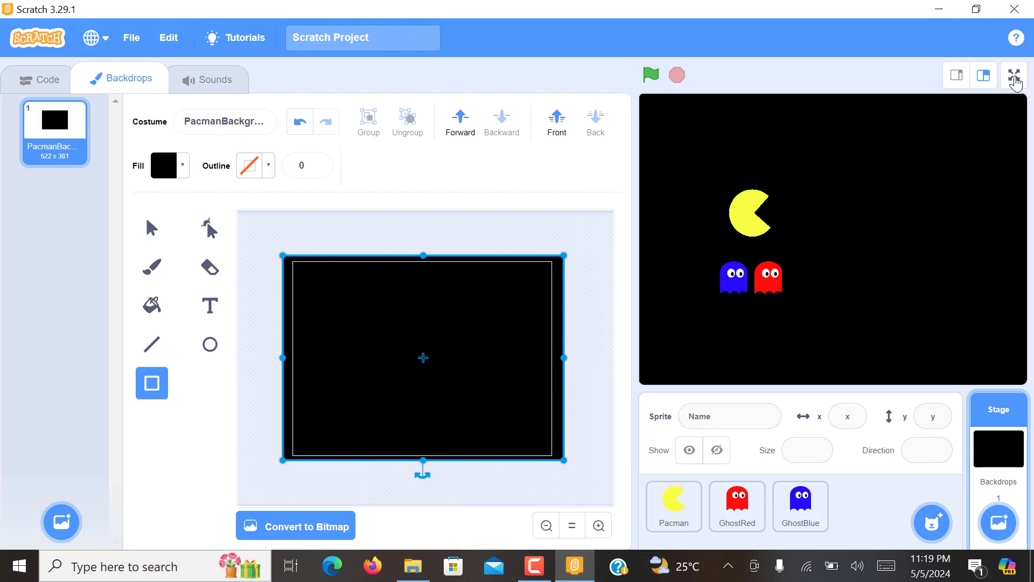
left_click(1014, 77)
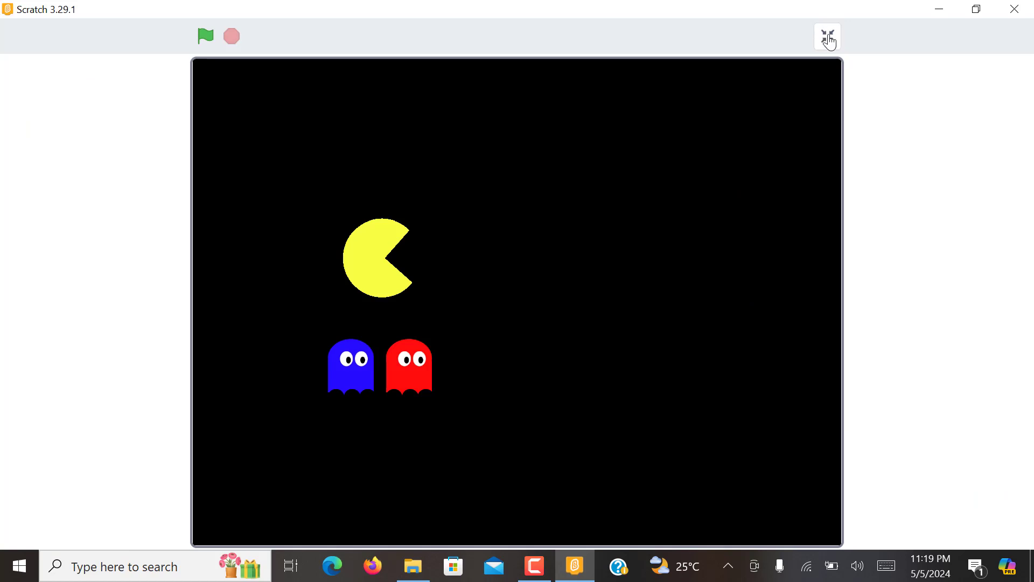
left_click(828, 38)
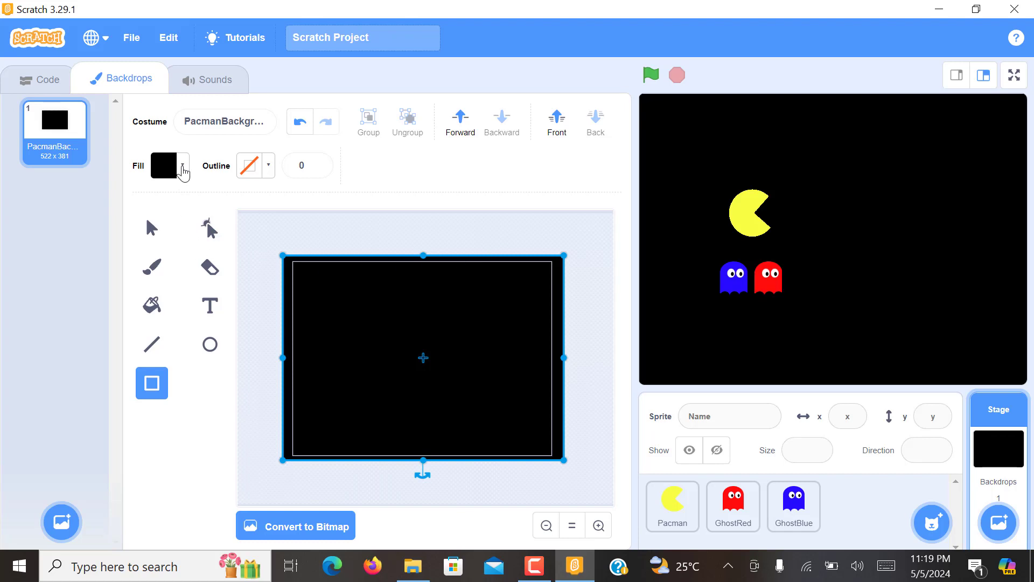
Draw a small black rectangle near the canvas's left edge and give it a blue outline with color 60 and width 1
left_click(183, 167)
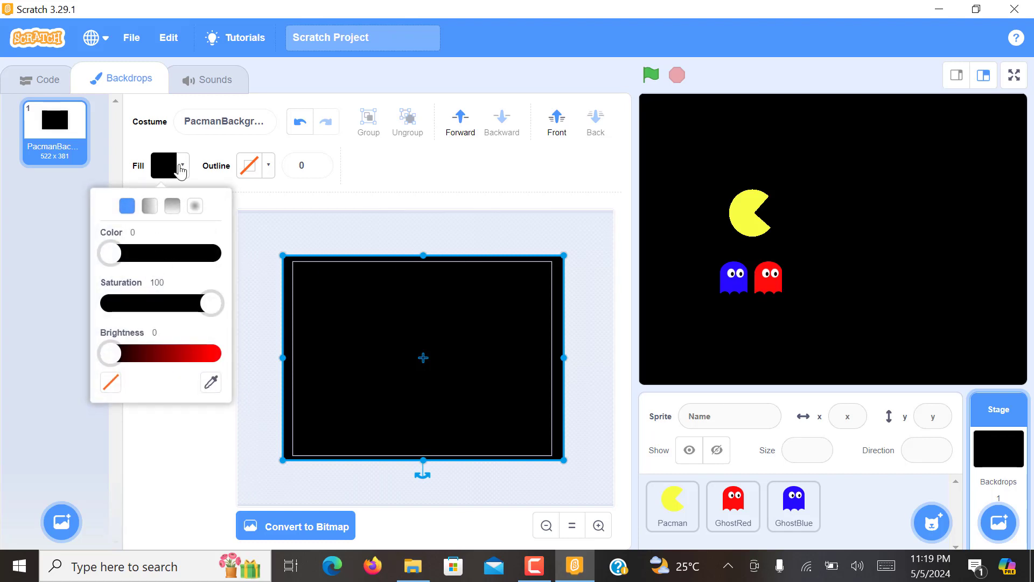
left_click(247, 273)
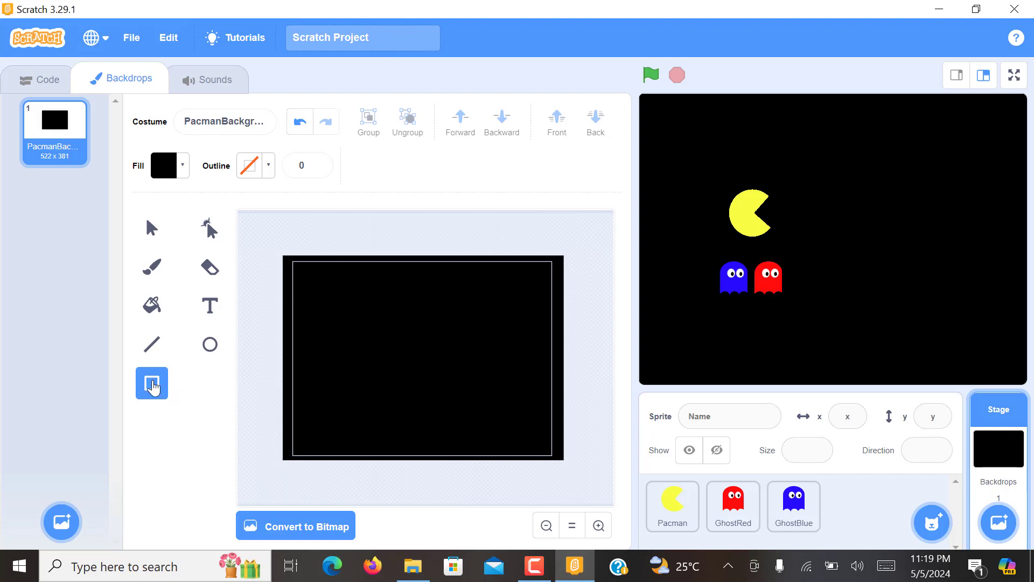
left_click_drag(297, 327, 344, 358)
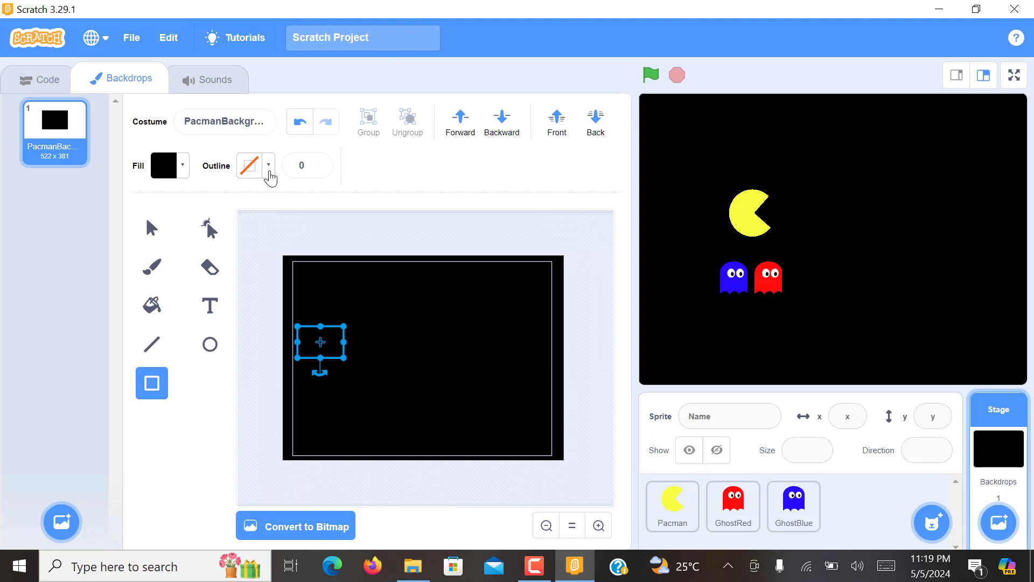
left_click(269, 172)
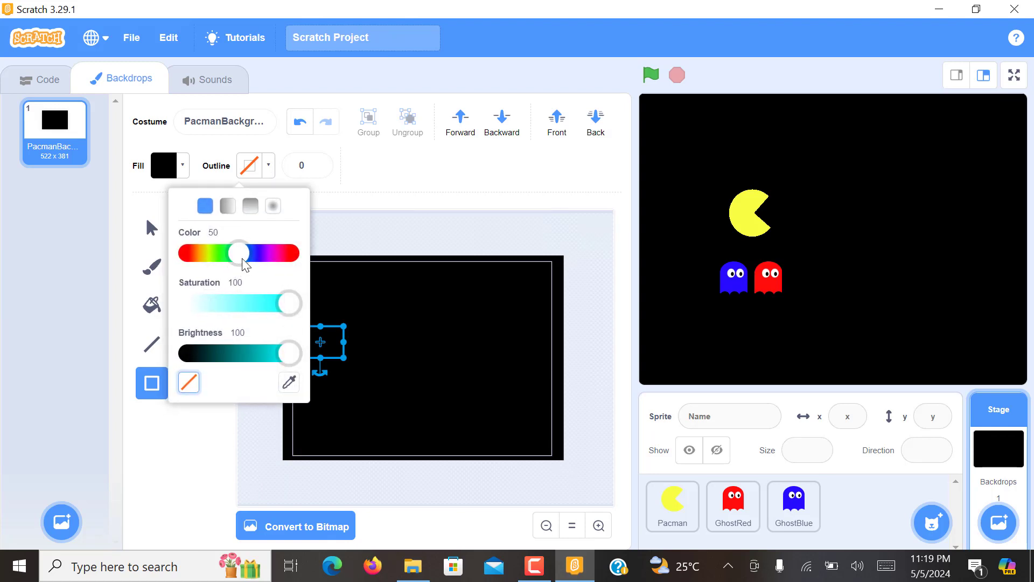
left_click_drag(245, 264, 255, 265)
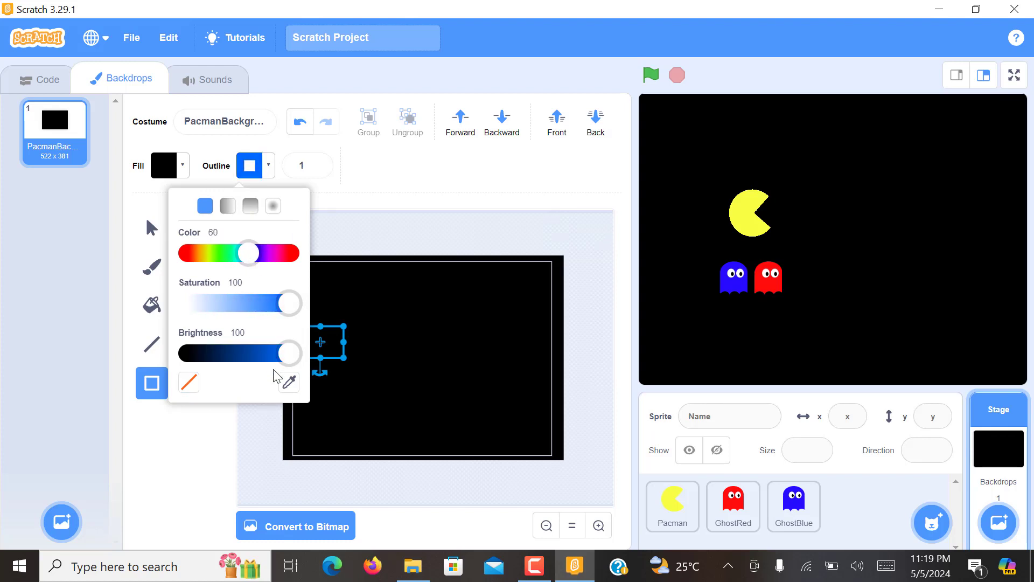
left_click(414, 413)
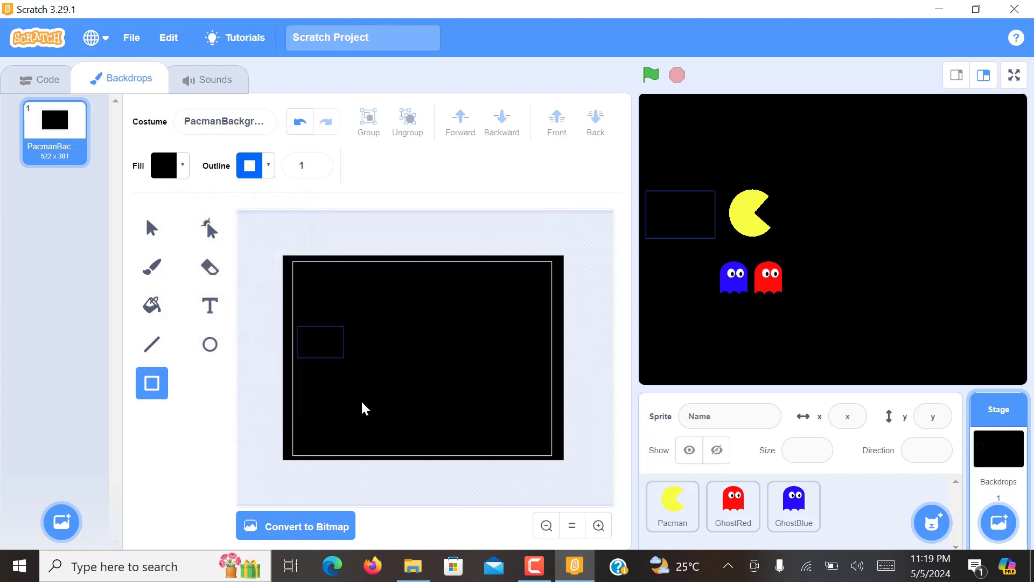
Try to set the outline color's saturation to 86 for the small rectangle
left_click(253, 165)
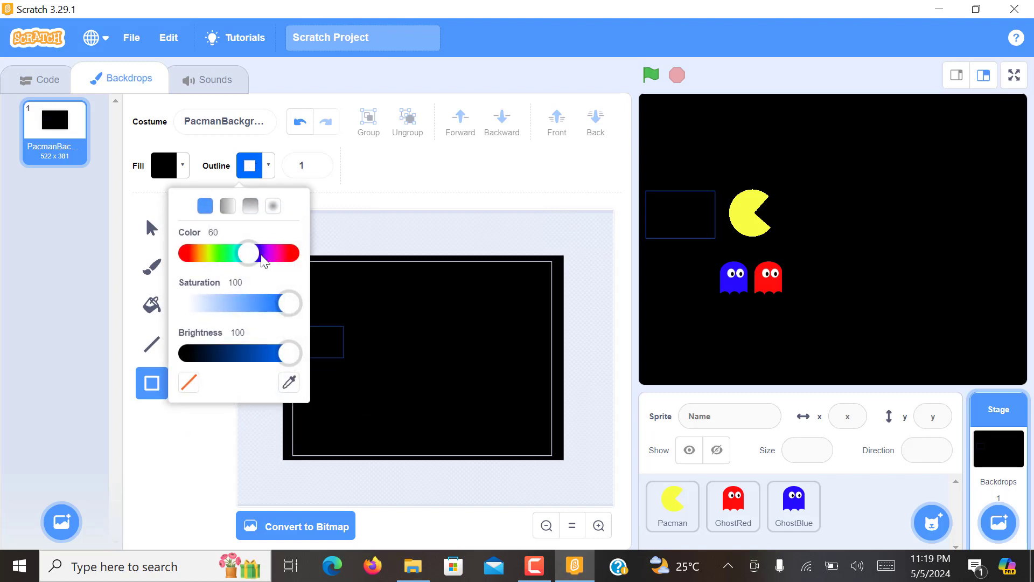
left_click(280, 311)
left_click_drag(280, 311, 275, 313)
left_click(396, 376)
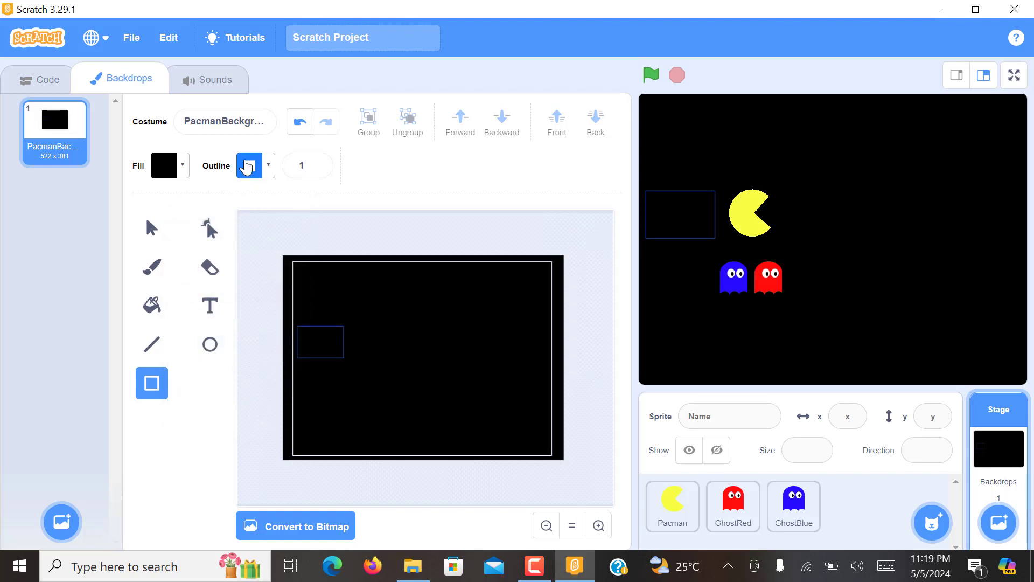
left_click(248, 165)
mouse_move(294, 363)
left_mouse_down()
mouse_move(263, 364)
mouse_move(305, 365)
left_mouse_up()
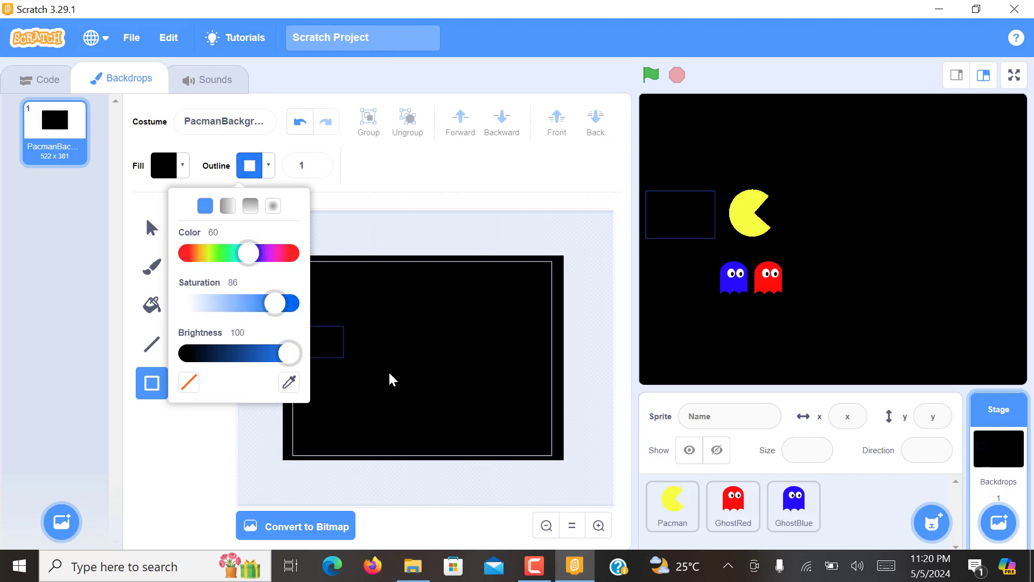
left_click(380, 383)
Select the small rectangle and set its outline color to saturation 67 and brightness 83
left_click(161, 240)
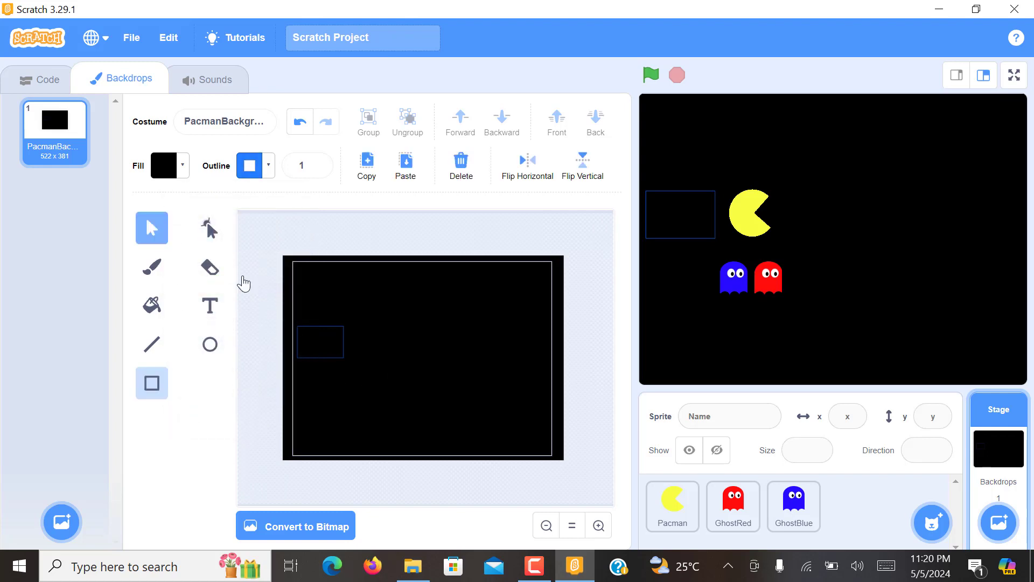
left_click(335, 326)
left_click(249, 171)
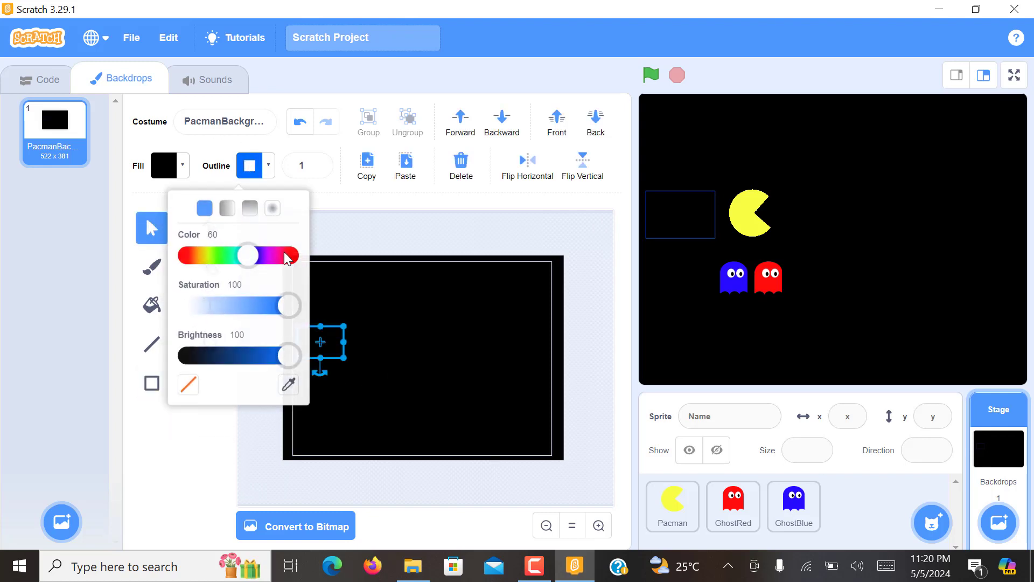
left_click_drag(290, 303, 257, 307)
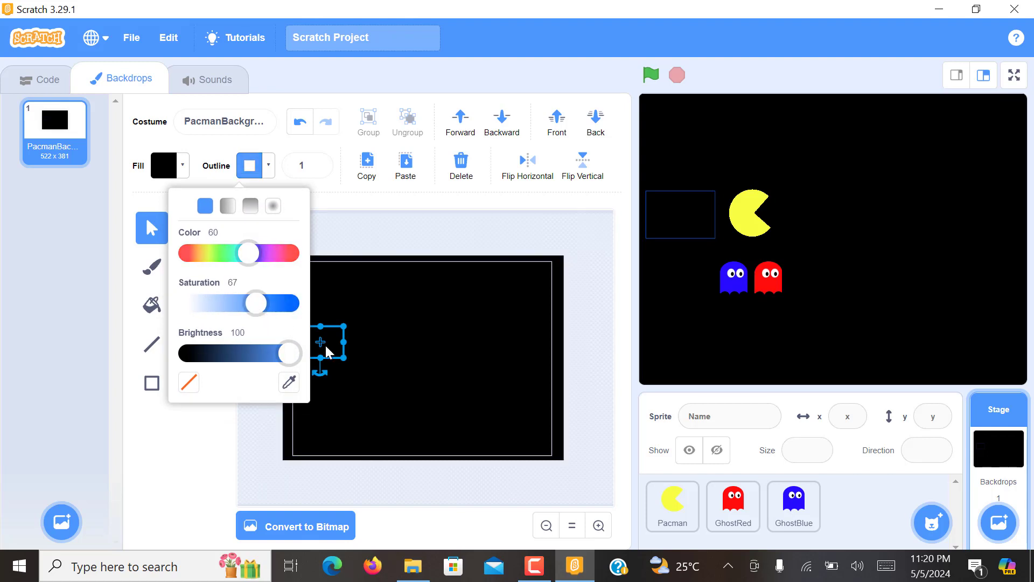
left_click_drag(288, 353, 275, 355)
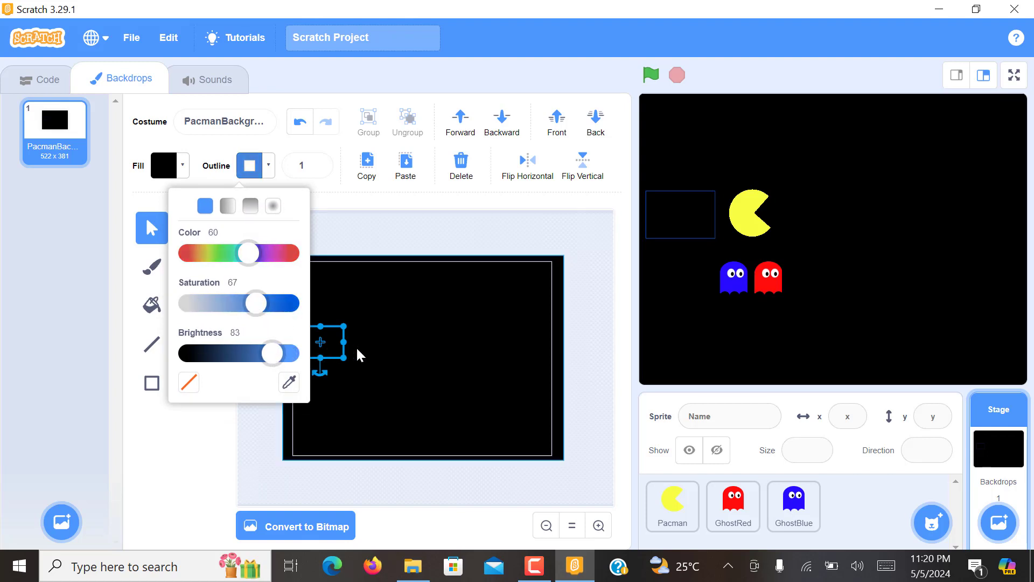
left_click(422, 354)
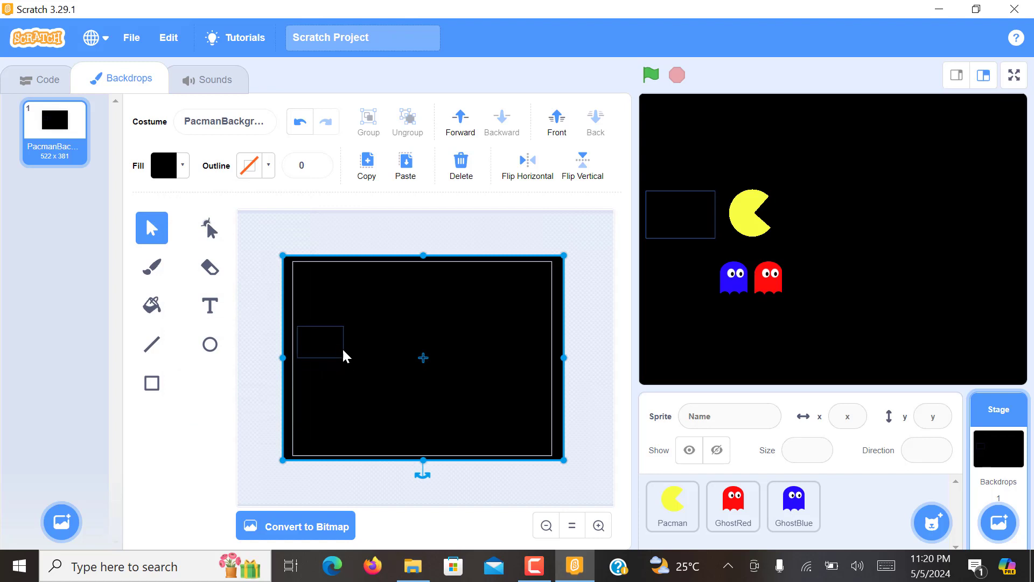
Set the small rectangle's outline width to 10
left_click(338, 332)
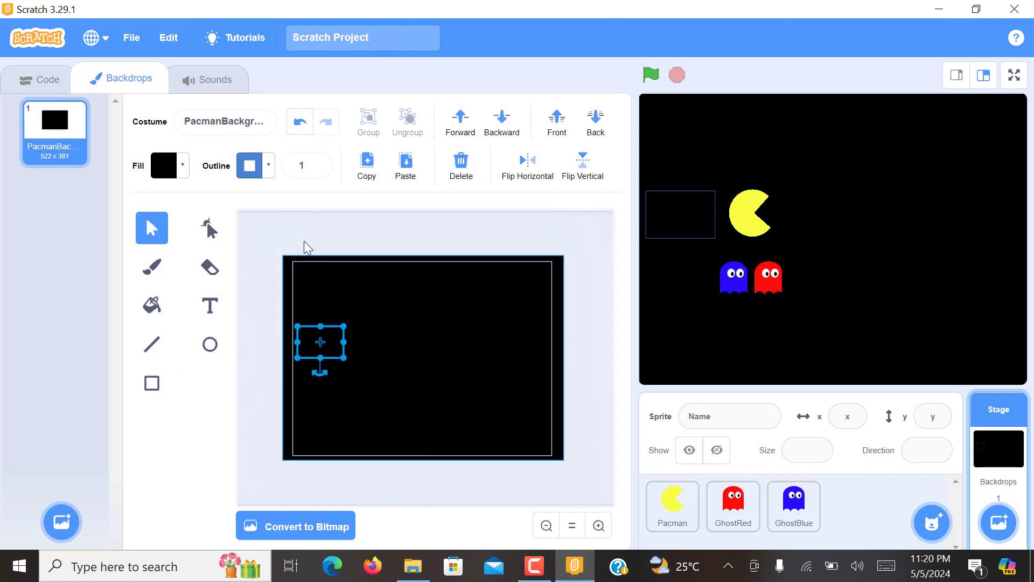
left_click(300, 169)
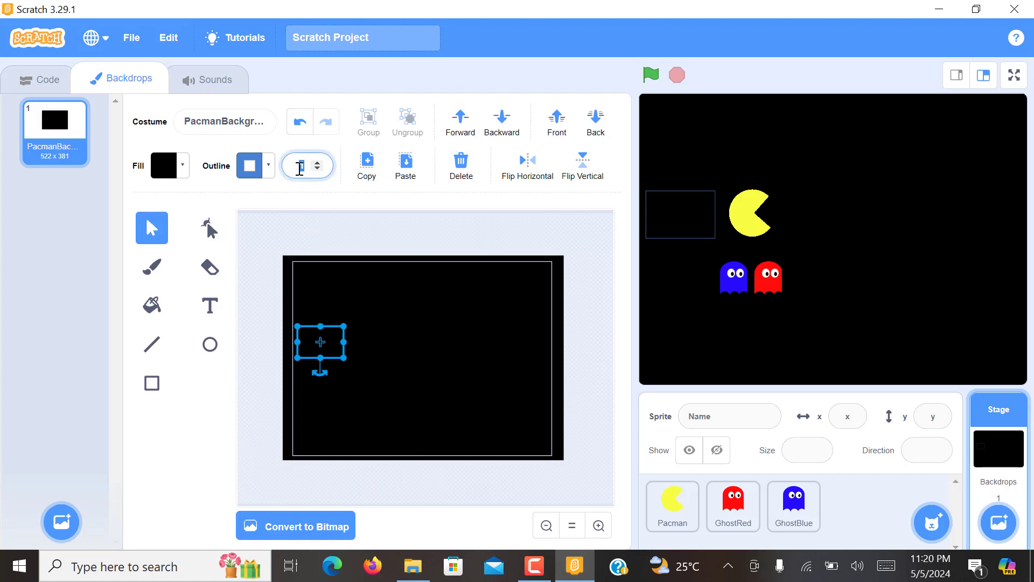
type("3")
key("BackSpace")
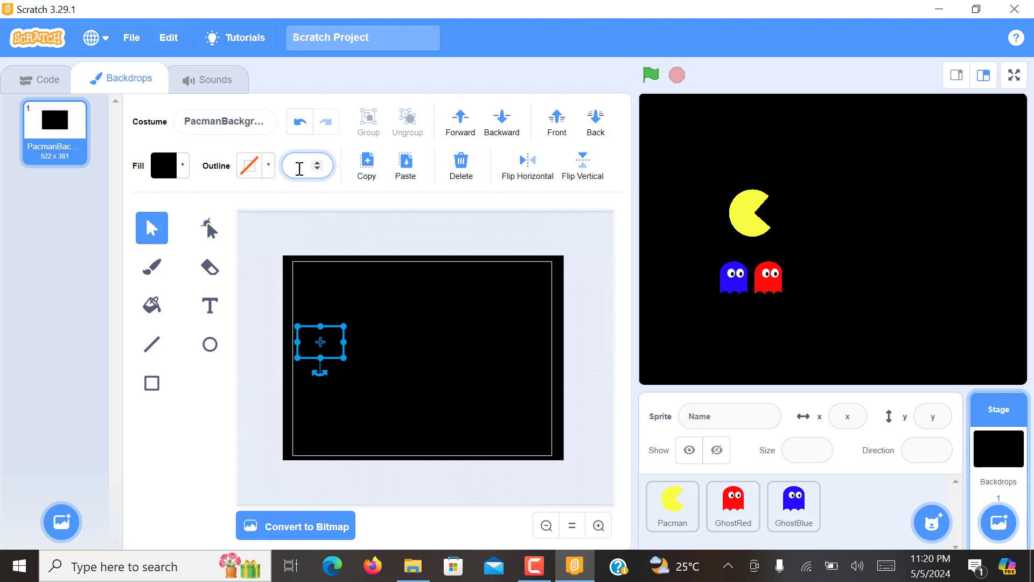
type("5")
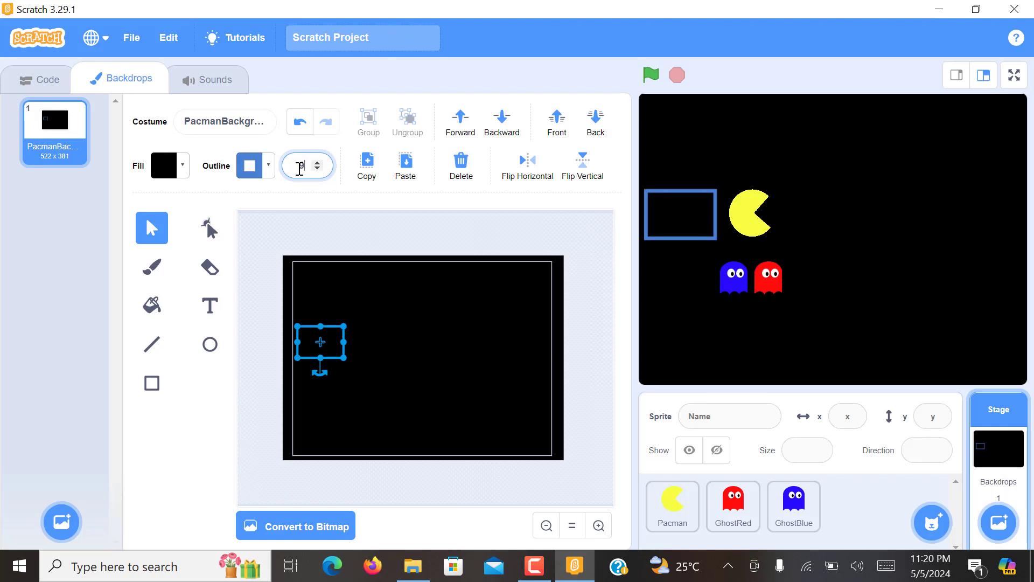
key("BackSpace")
type("10")
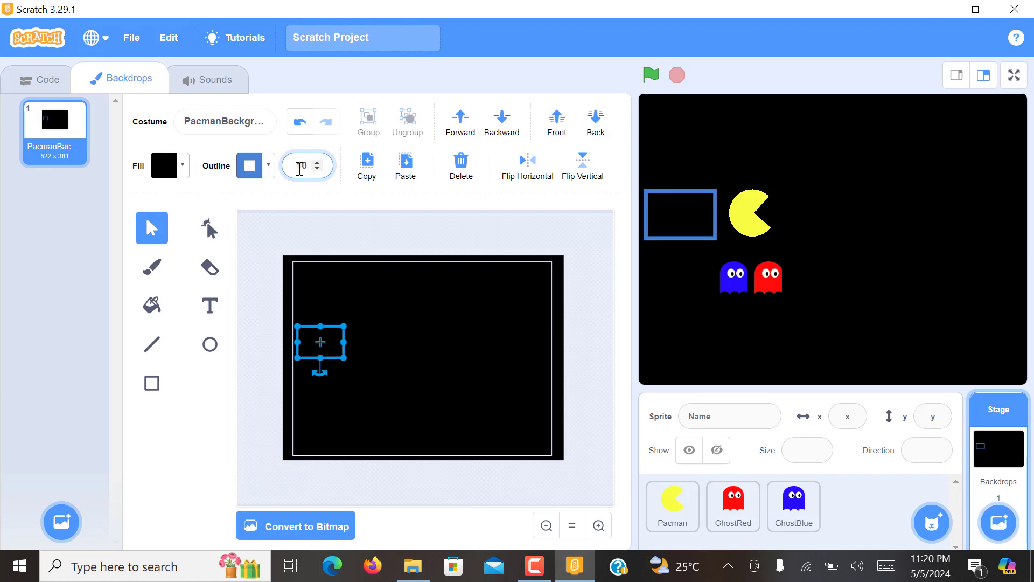
key("Return")
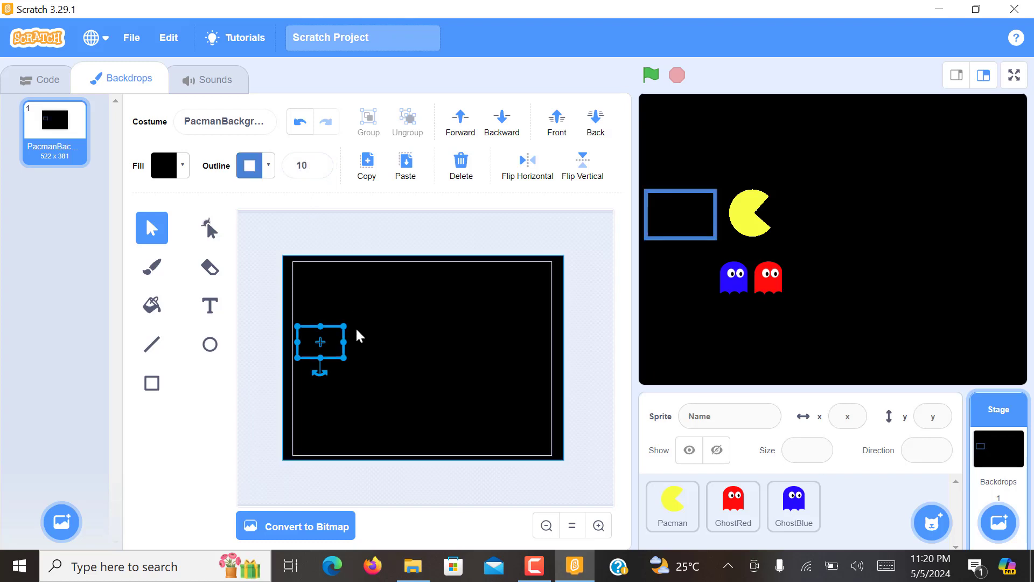
Enlarge the blue-outlined rectangle to span the full stage width down to its lower edge, leaving a black strip free above it
left_click_drag(344, 356, 486, 429)
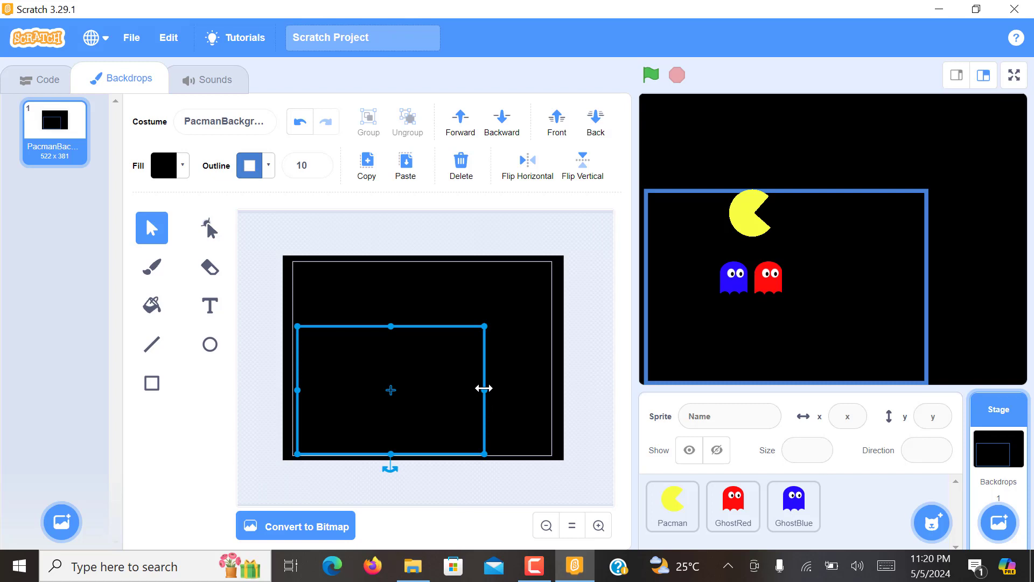
left_click_drag(484, 387, 549, 390)
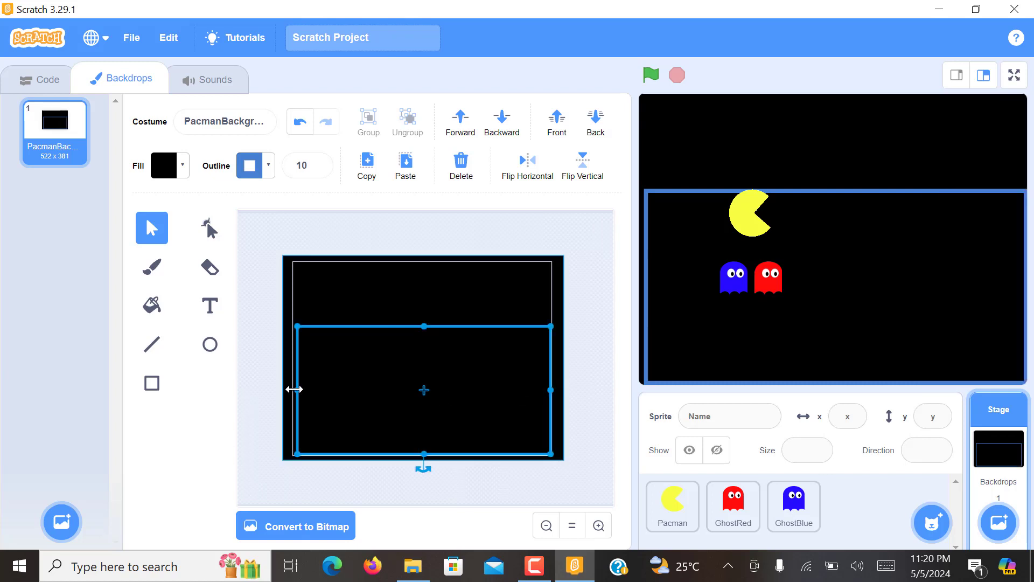
left_click_drag(293, 392, 291, 392)
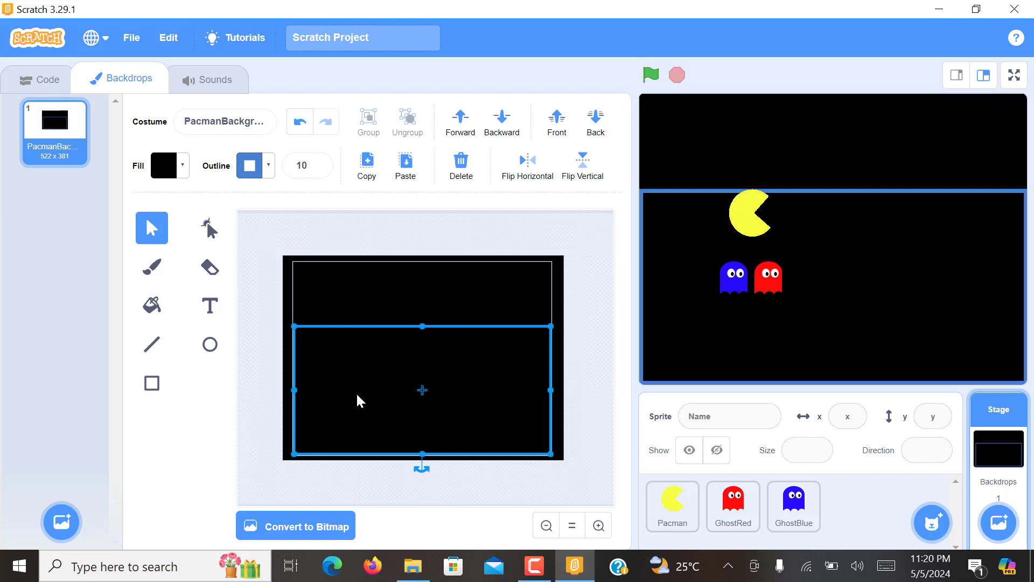
left_click_drag(422, 327, 423, 295)
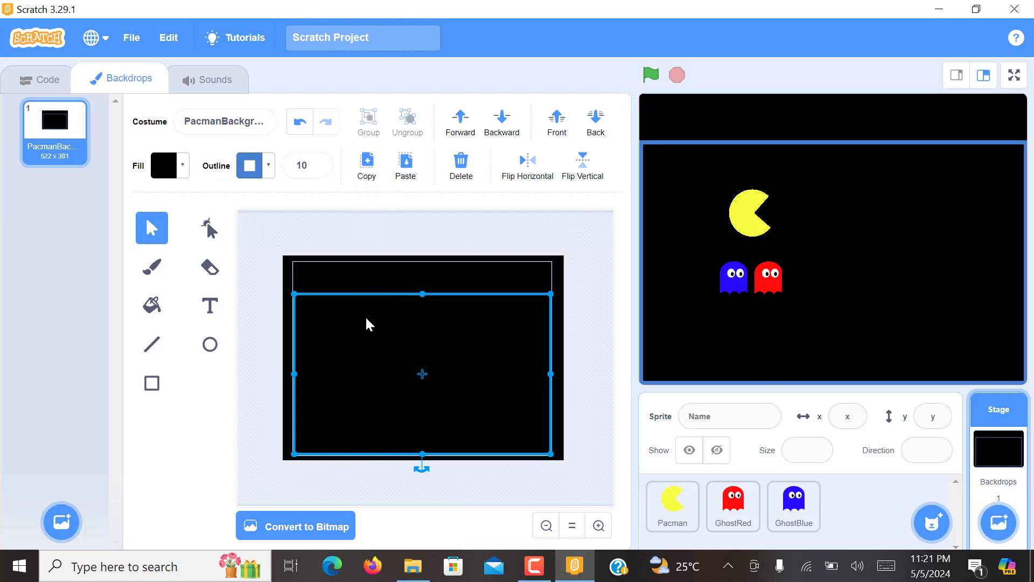
Paste a copy of the outer rectangle and shrink it into a centered middle rectangle with an even corridor around it
key("ctrl+v")
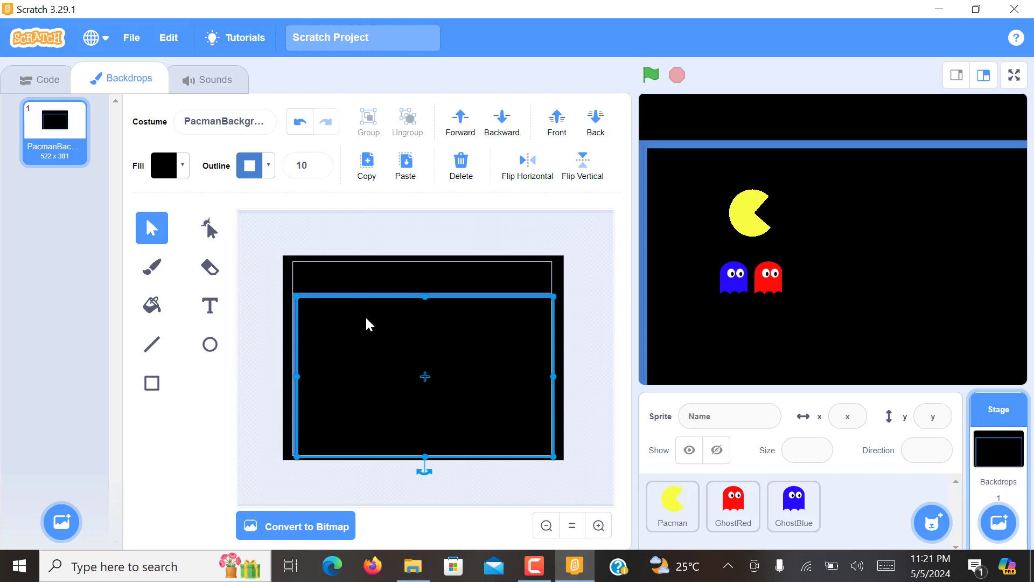
left_click_drag(301, 301, 357, 335)
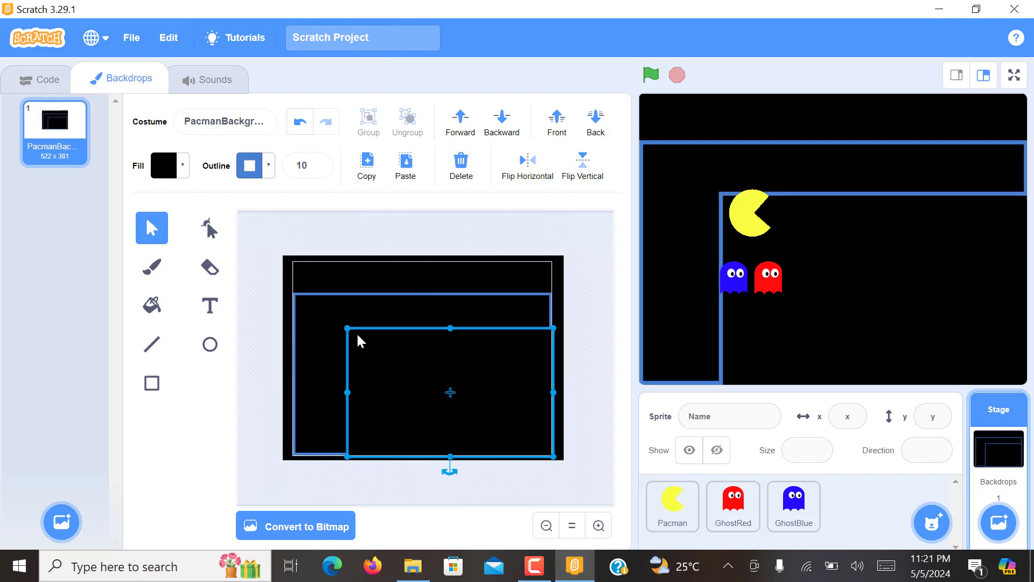
left_click_drag(439, 401, 407, 383)
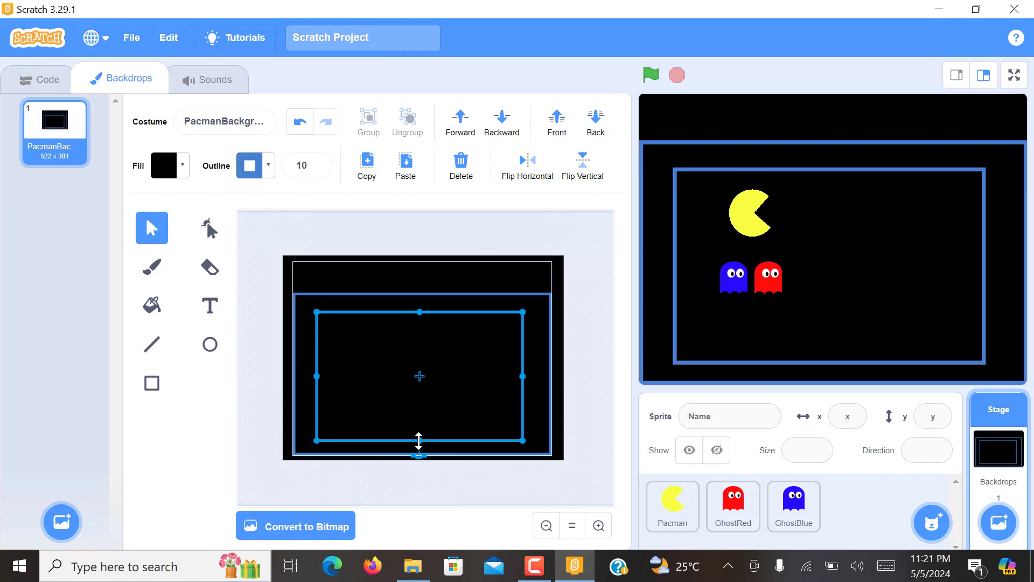
left_click_drag(419, 439, 419, 429)
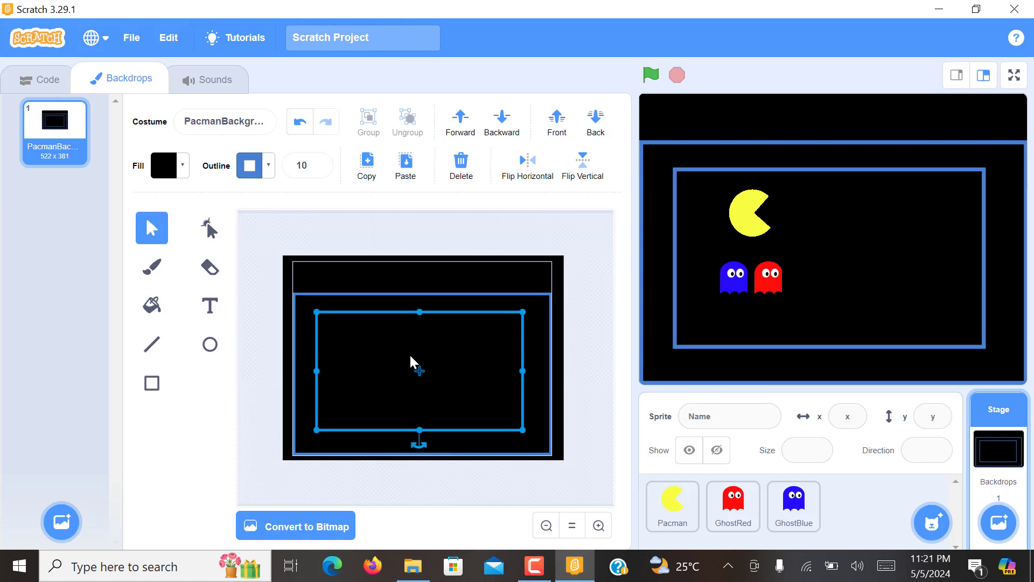
left_click_drag(418, 311, 419, 318)
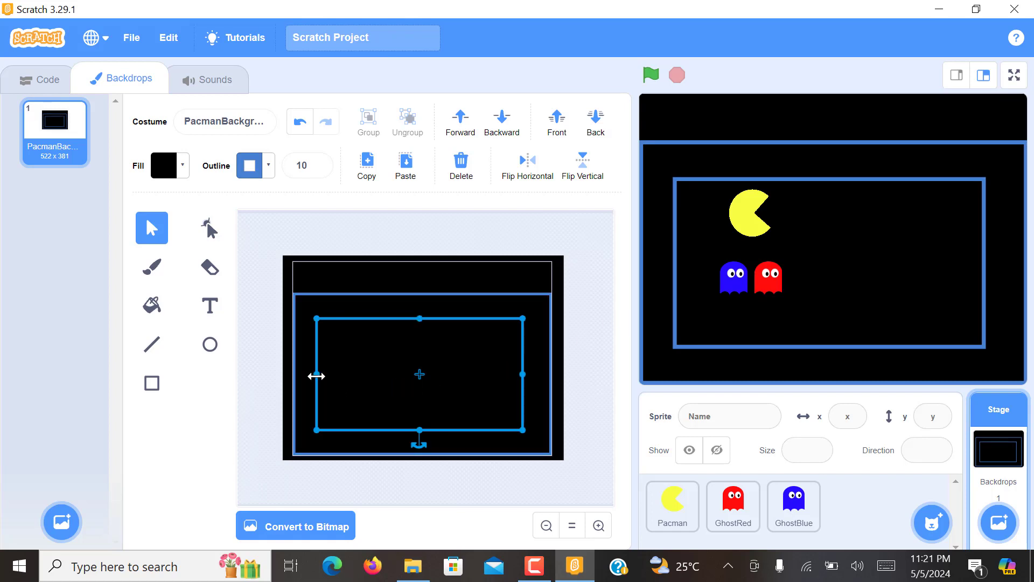
left_click_drag(316, 375, 320, 375)
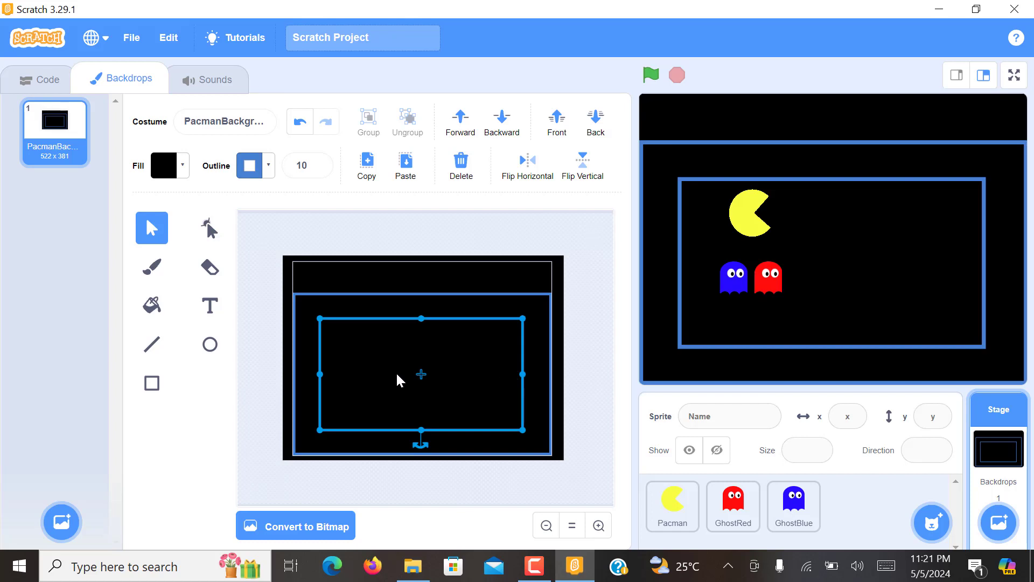
Duplicate the middle rectangle and shrink the copy into a smaller rectangle centered inside it
key("ctrl+c")
key("ctrl+v")
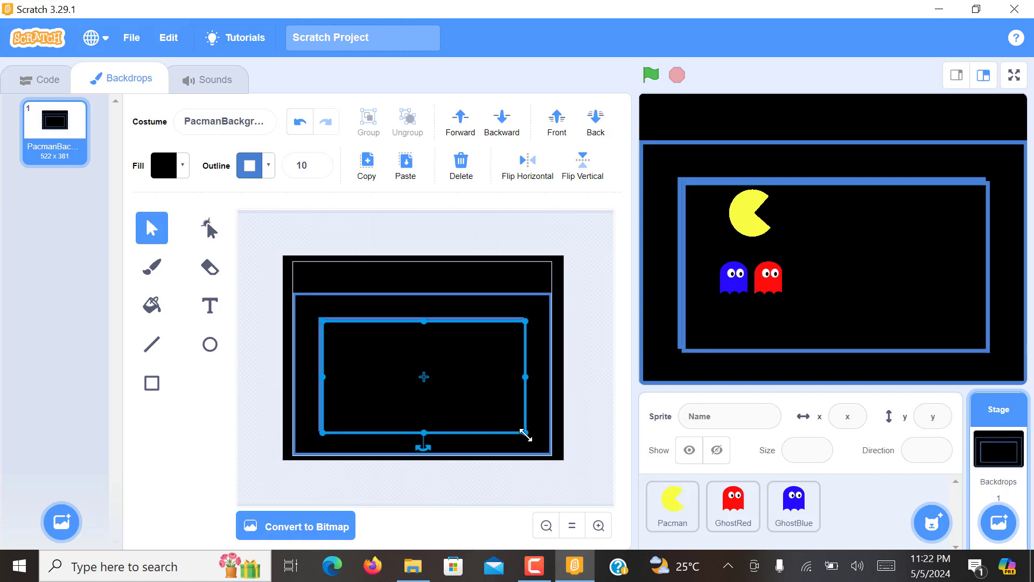
left_click_drag(525, 434, 450, 399)
left_click_drag(392, 364, 416, 378)
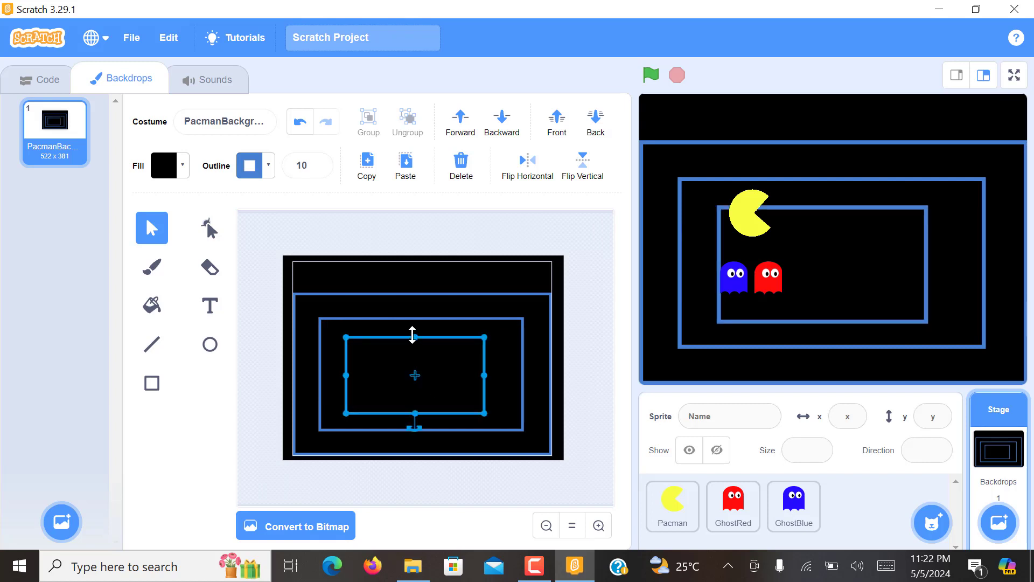
left_click_drag(412, 335, 415, 347)
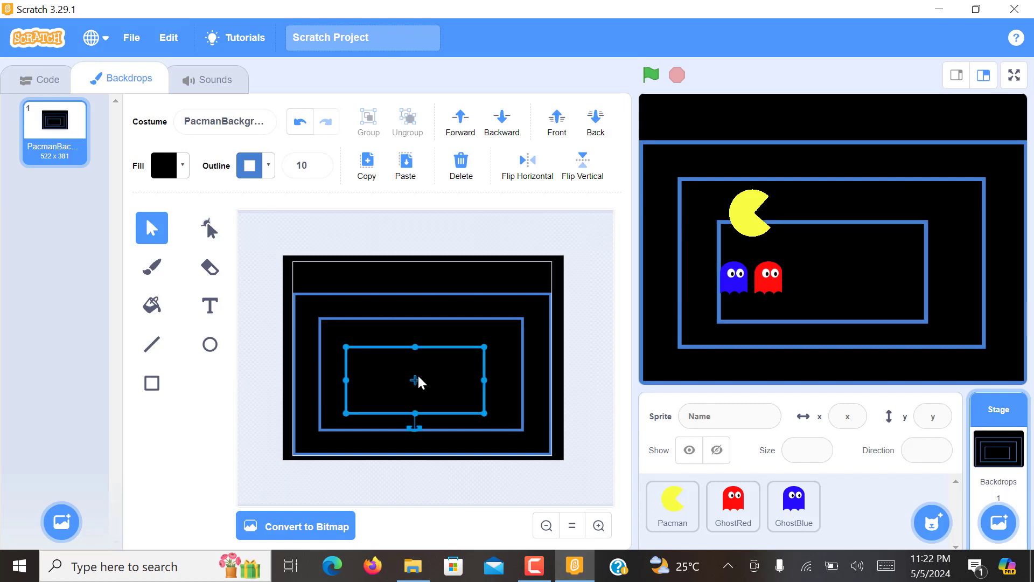
left_click_drag(415, 413, 418, 399)
left_click_drag(344, 371, 354, 373)
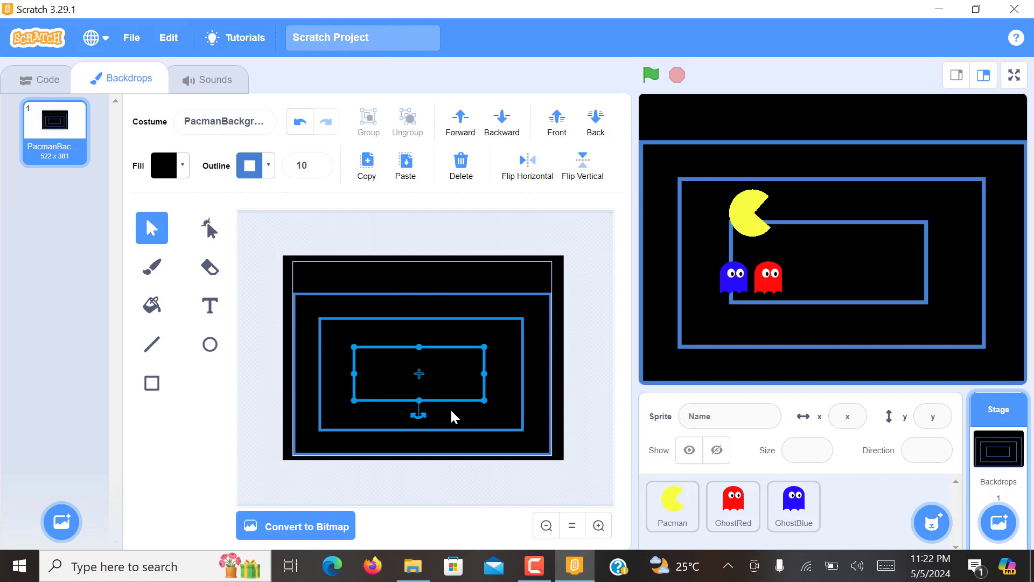
Narrow the middle rectangle slightly on both sides and raise the outer rectangle's upper edge to even out the corridors
left_click(319, 387)
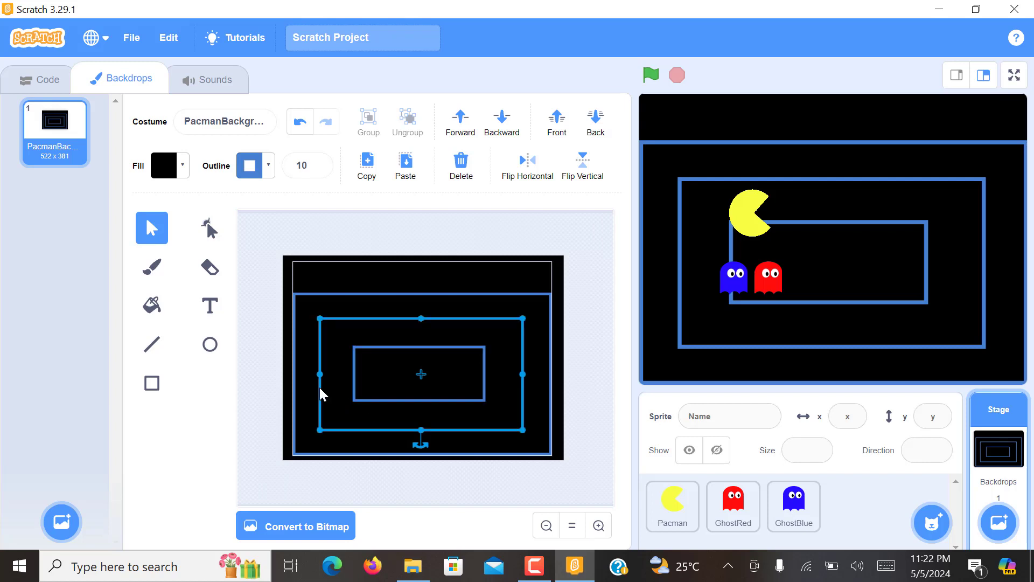
left_click_drag(317, 374, 319, 377)
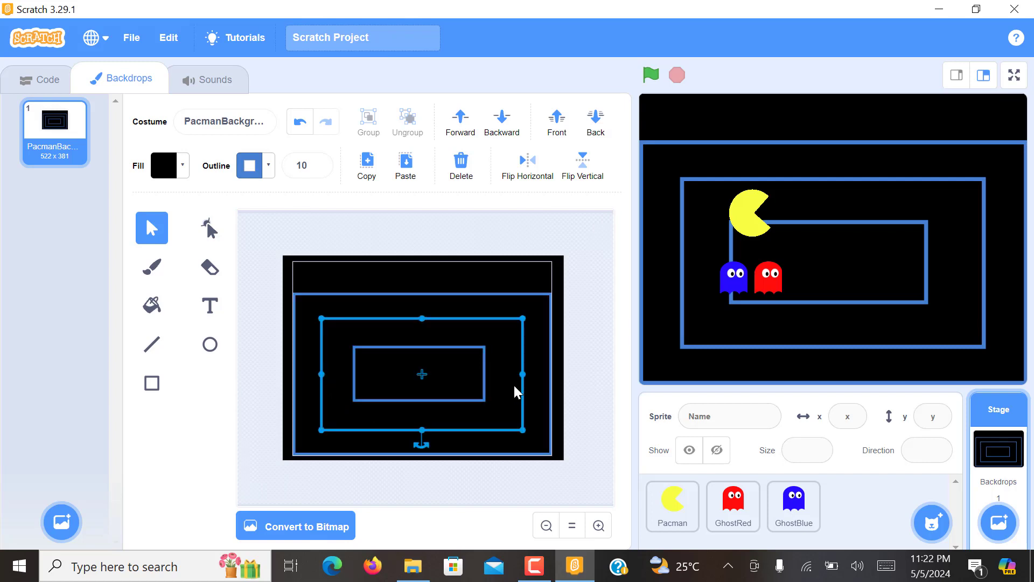
left_click_drag(523, 374, 518, 373)
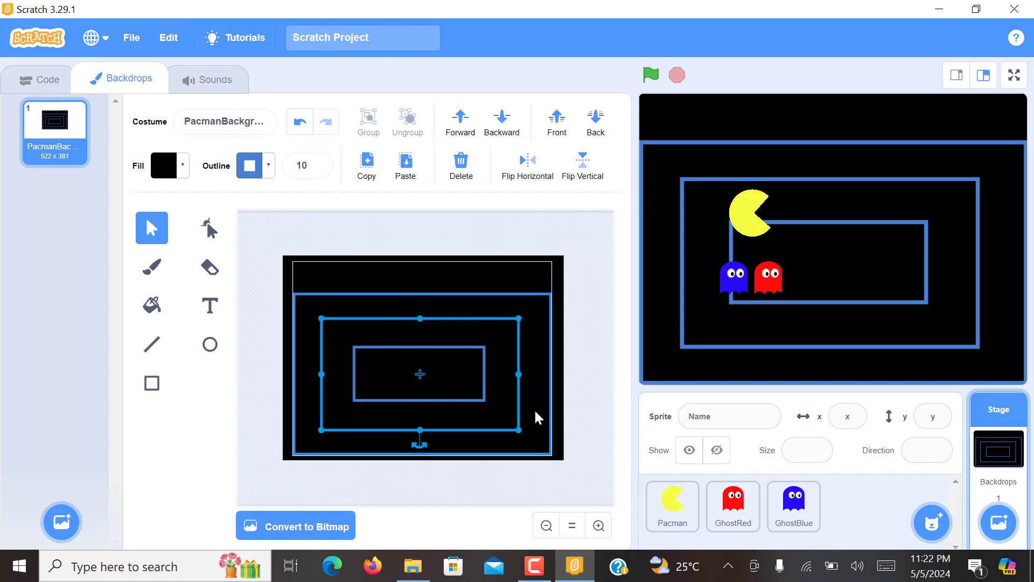
left_click(435, 293)
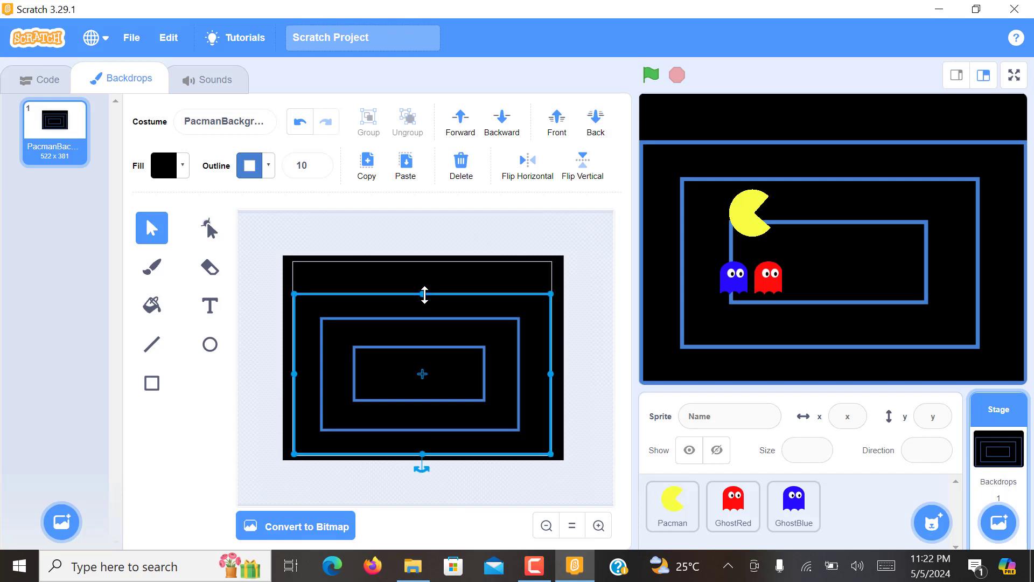
left_click_drag(424, 294, 425, 290)
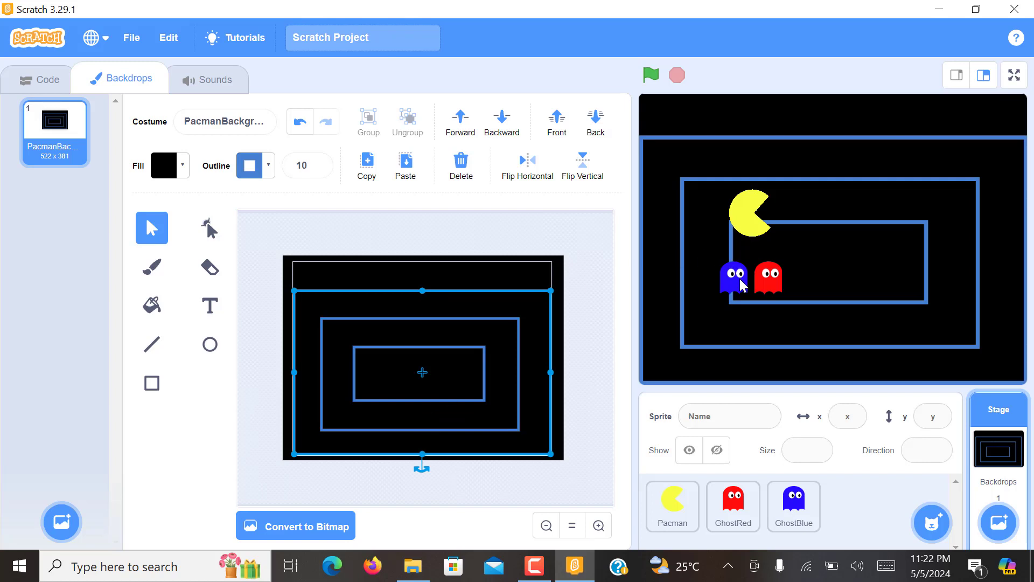
Place the red and blue ghosts side by side inside the innermost rectangle and set GhostBlue's size to 40
left_click_drag(777, 281, 864, 271)
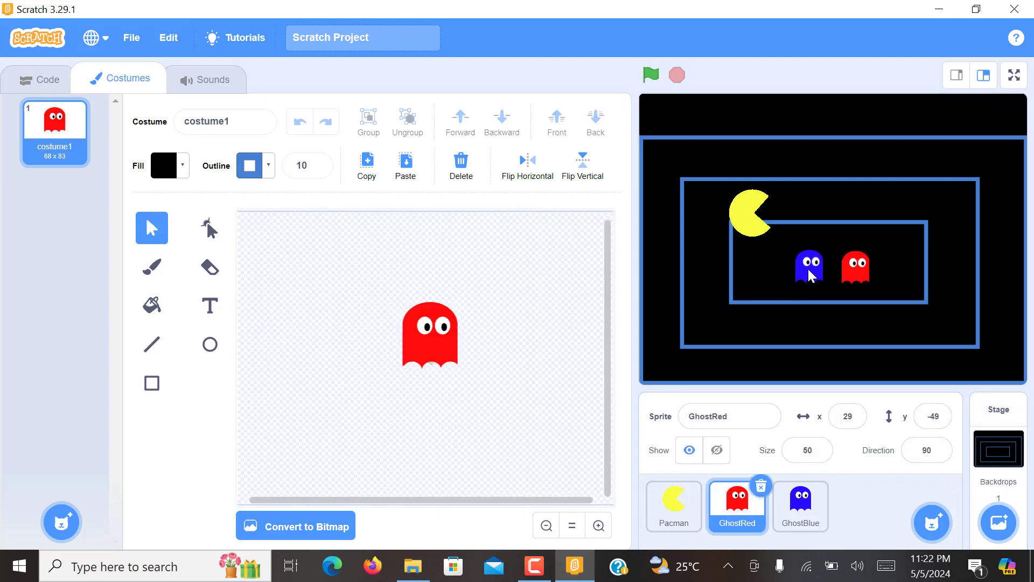
left_click(808, 269)
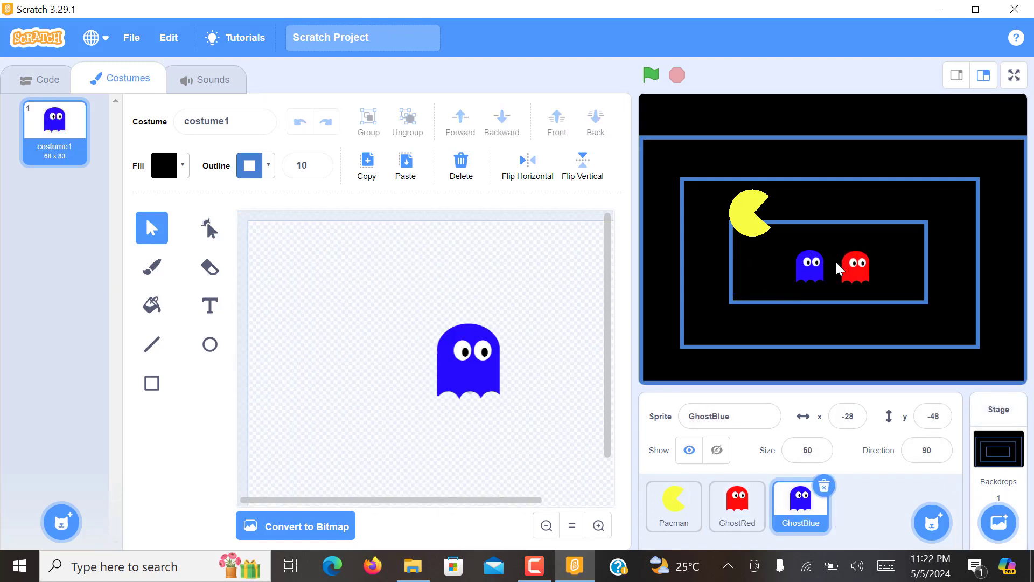
left_click(809, 450)
key("BackSpace")
type("4")
key("Return")
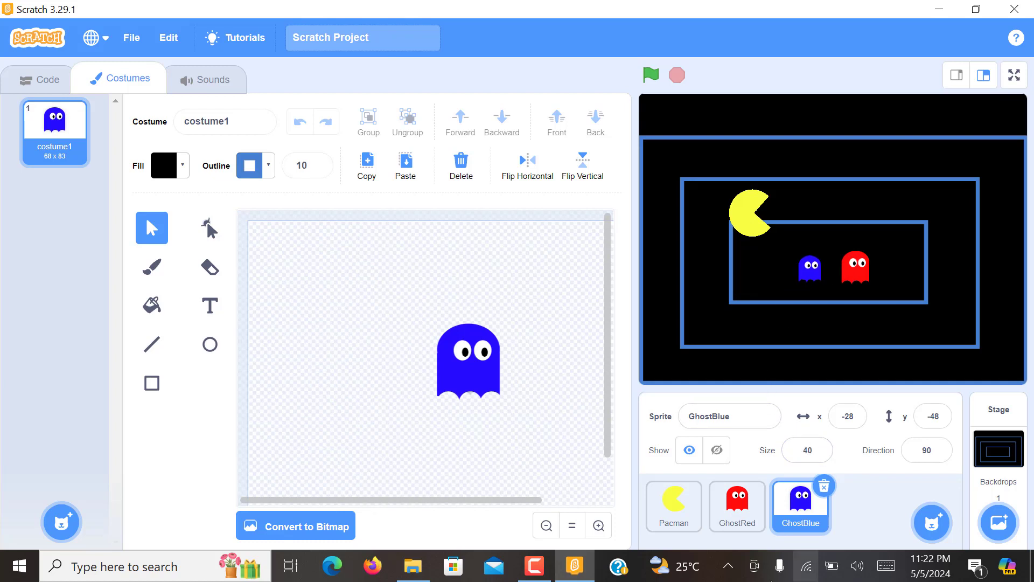
Set the GhostRed sprite's size to 40
left_click(736, 506)
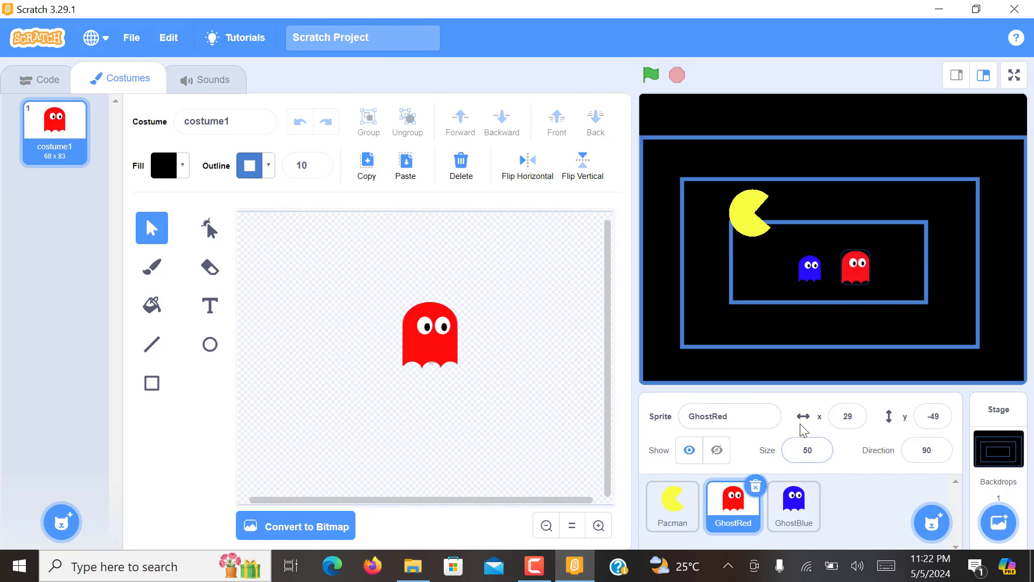
left_click(810, 450)
key("BackSpace")
type("4")
key("Return")
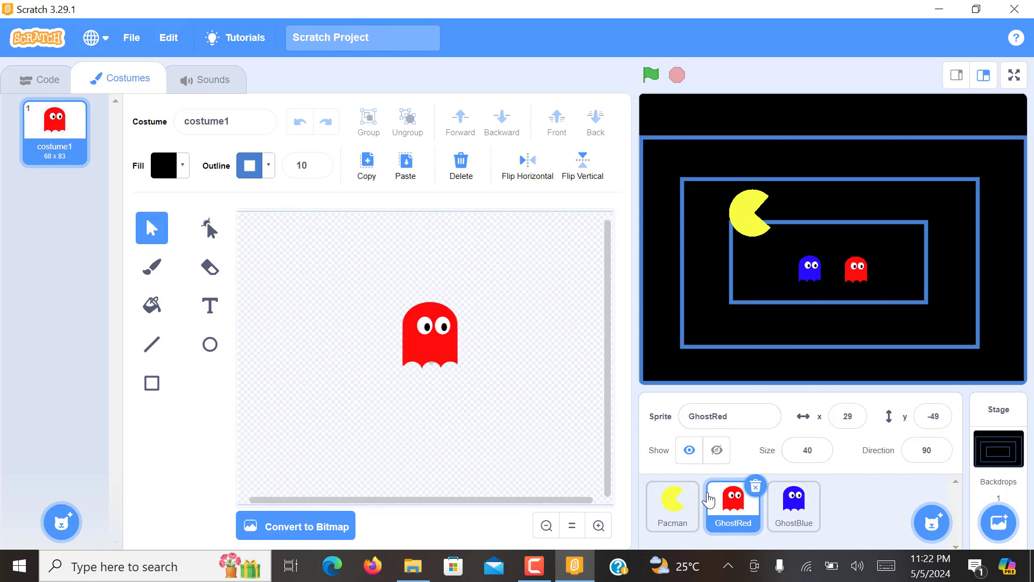
Reduce the Pacman sprite's size to 30, then further to 20
left_click(675, 503)
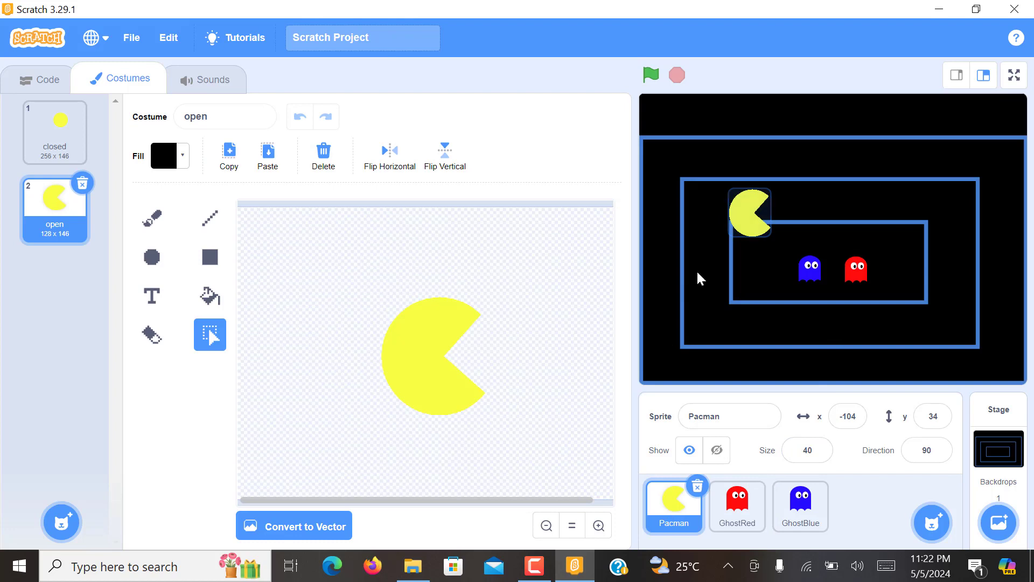
left_click(806, 451)
key("BackSpace")
type("3")
key("Return")
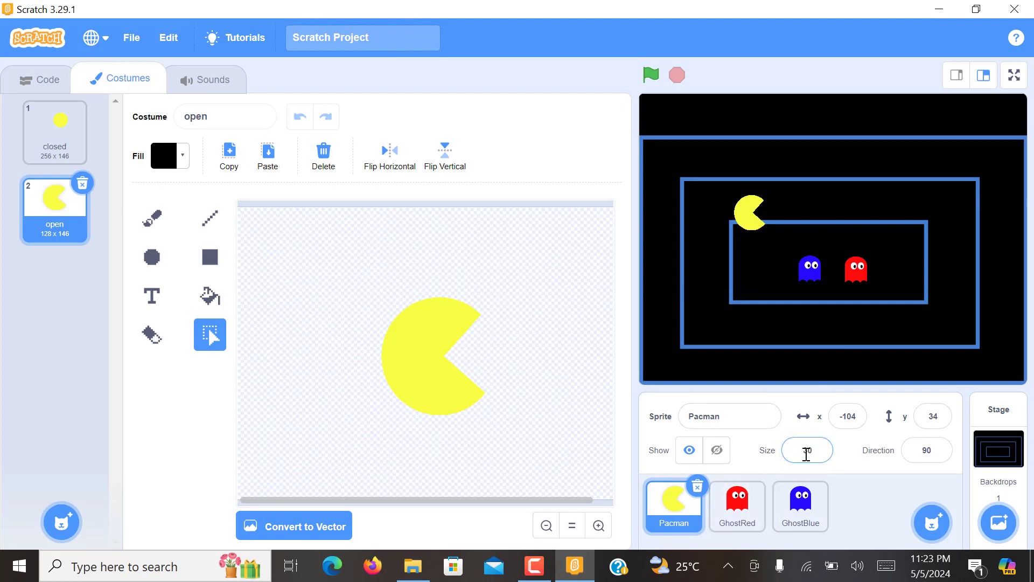
left_click(807, 451)
key("BackSpace")
type("2")
key("Return")
Move Pacman around the corridors to test its fit, leaving it below the middle rectangle at about x -80, y -153
left_click_drag(752, 208, 760, 258)
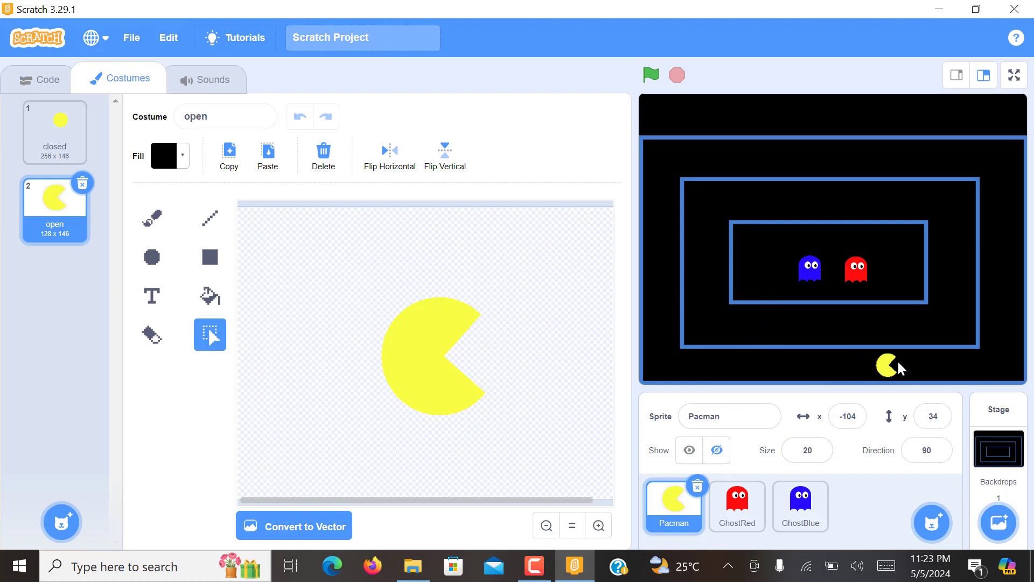
left_click_drag(898, 365, 800, 209)
left_click_drag(758, 321, 638, 307)
left_click_drag(664, 236, 695, 362)
left_click_drag(771, 361, 771, 360)
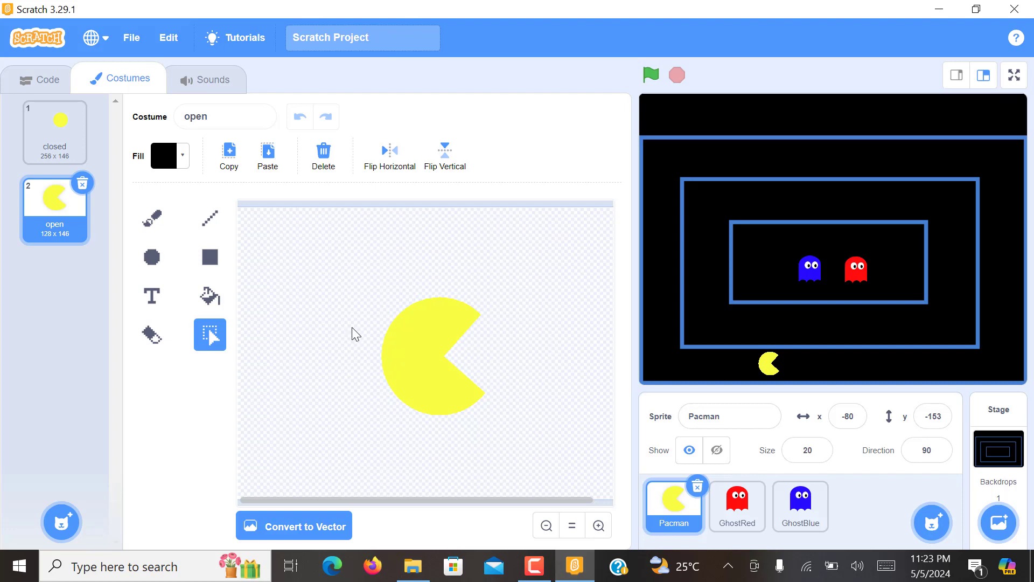
Raise the bottom edge of the backdrop's middle rectangle slightly to widen the corridor beneath it
left_click(997, 450)
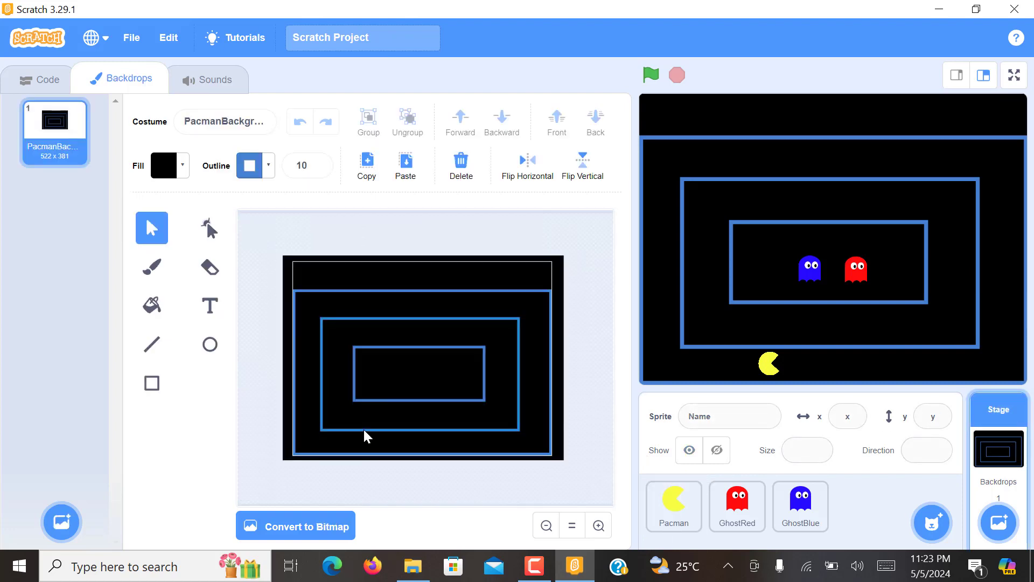
left_click(364, 430)
left_click_drag(418, 428, 418, 426)
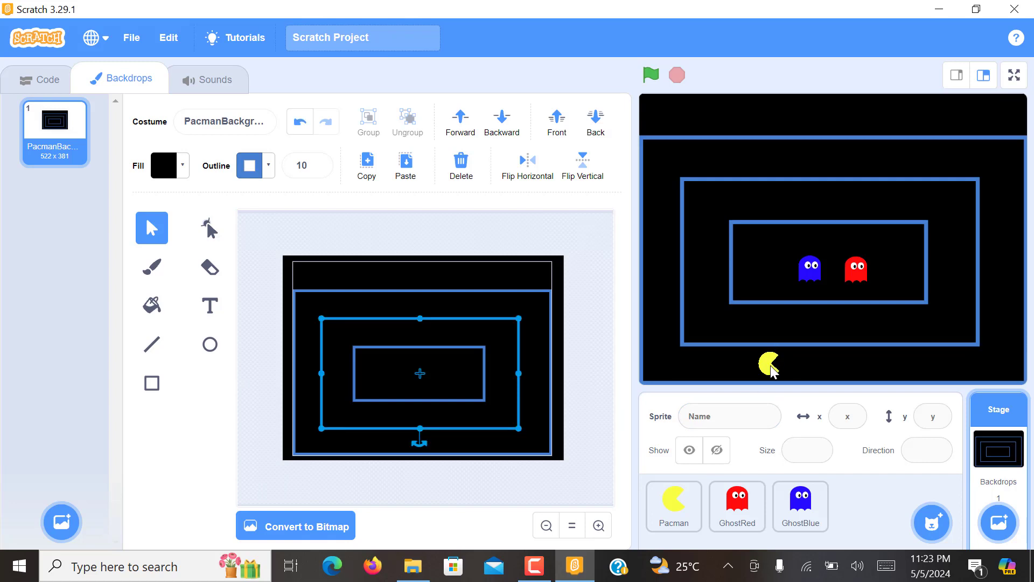
Test Pacman and GhostBlue in the corridors, leaving Pacman at about x -57, y -154 and GhostBlue at about x -8, y -47
left_click_drag(770, 365, 783, 328)
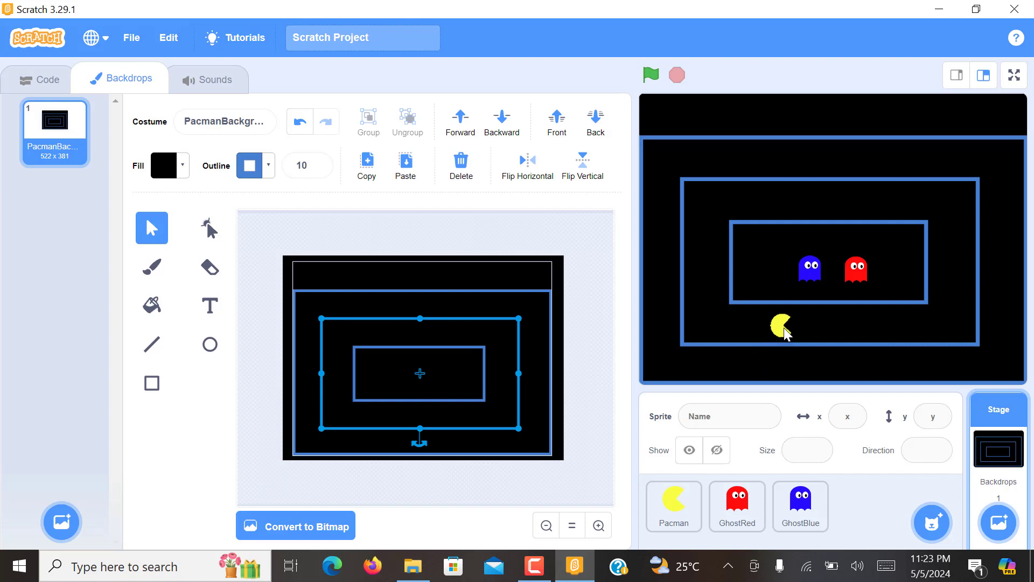
left_click(788, 368)
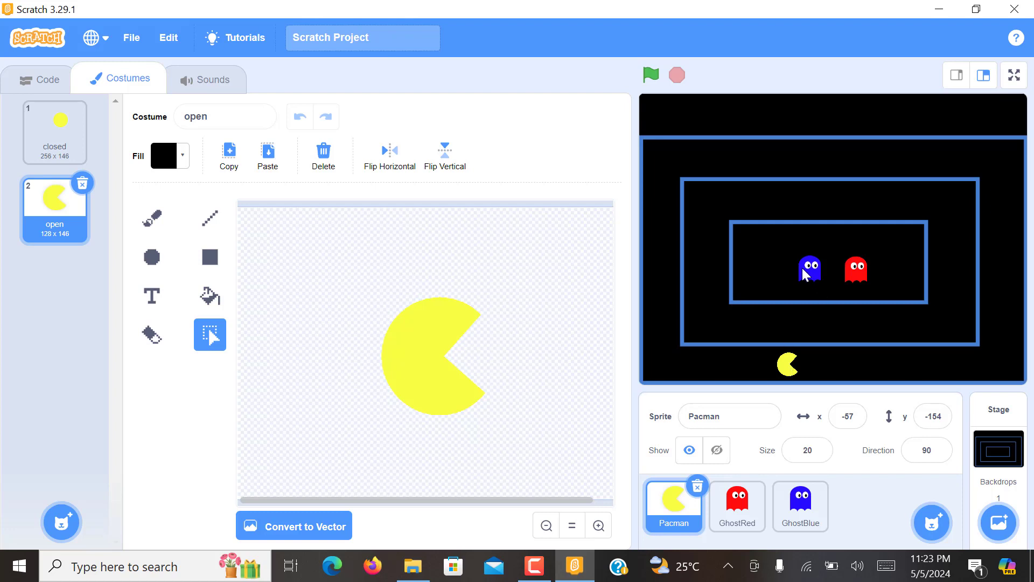
left_click_drag(807, 276, 808, 198)
left_click_drag(704, 250, 719, 365)
left_click_drag(660, 278, 822, 269)
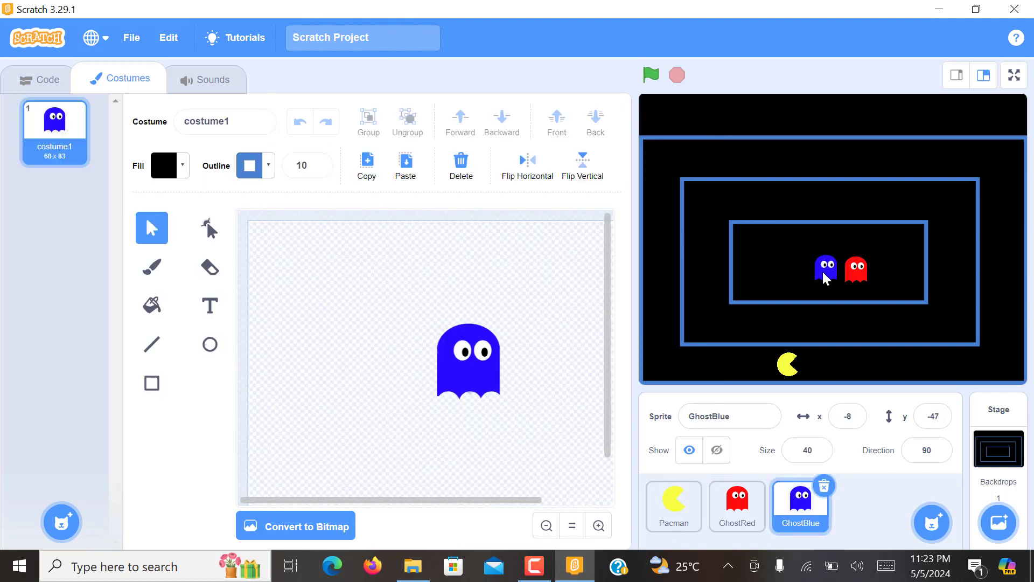
On the backdrop, draw a black rectangle without an outline over the middle of the innermost rectangle's top wall to open a gap
left_click(994, 460)
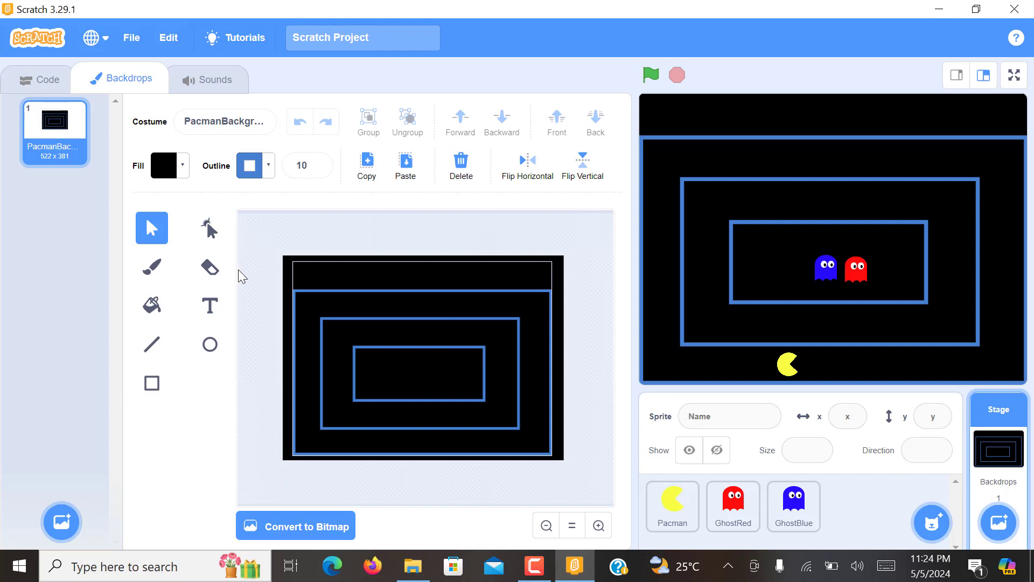
left_click(267, 169)
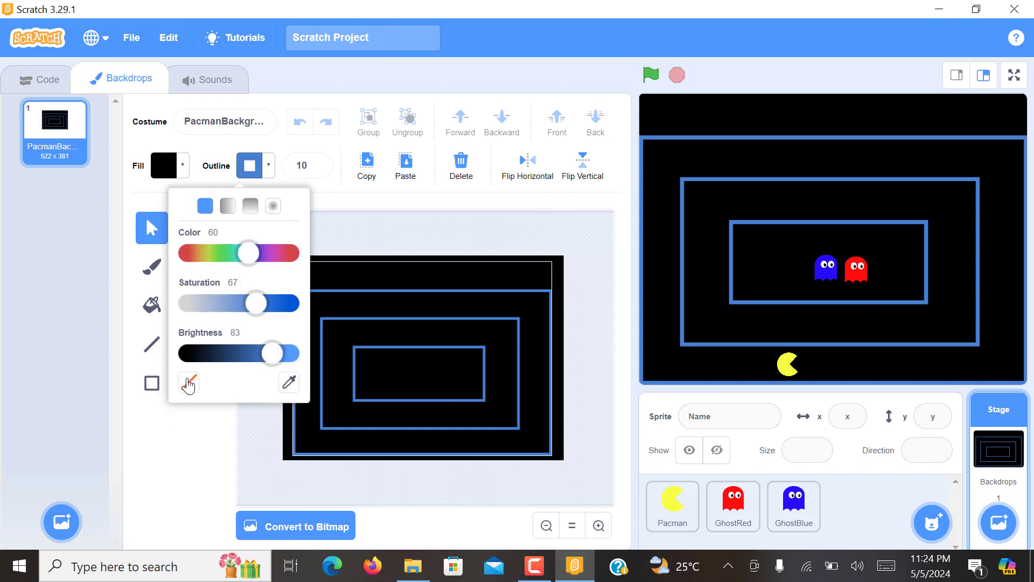
left_click_drag(269, 354, 186, 354)
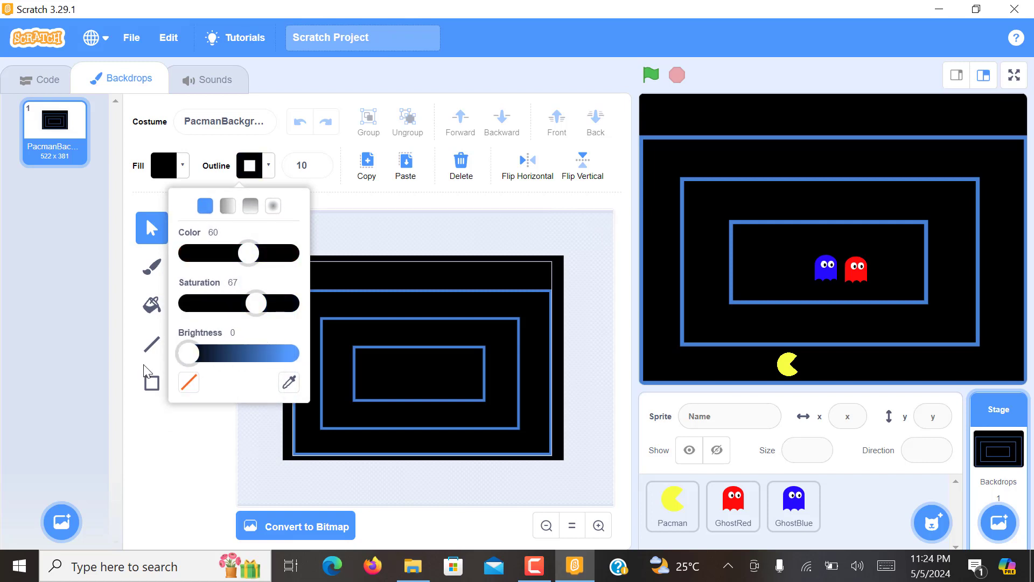
left_click(188, 383)
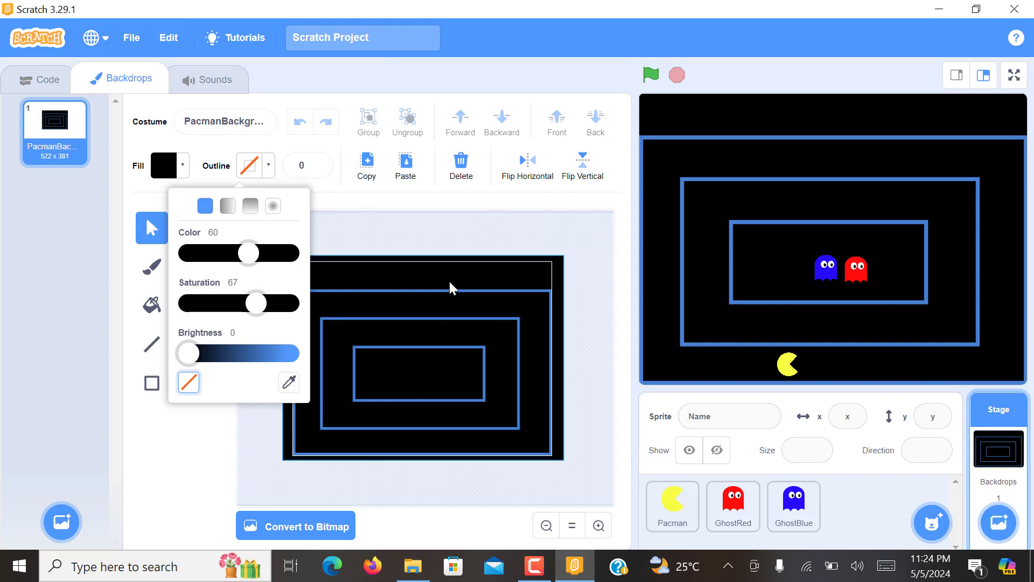
left_click(152, 383)
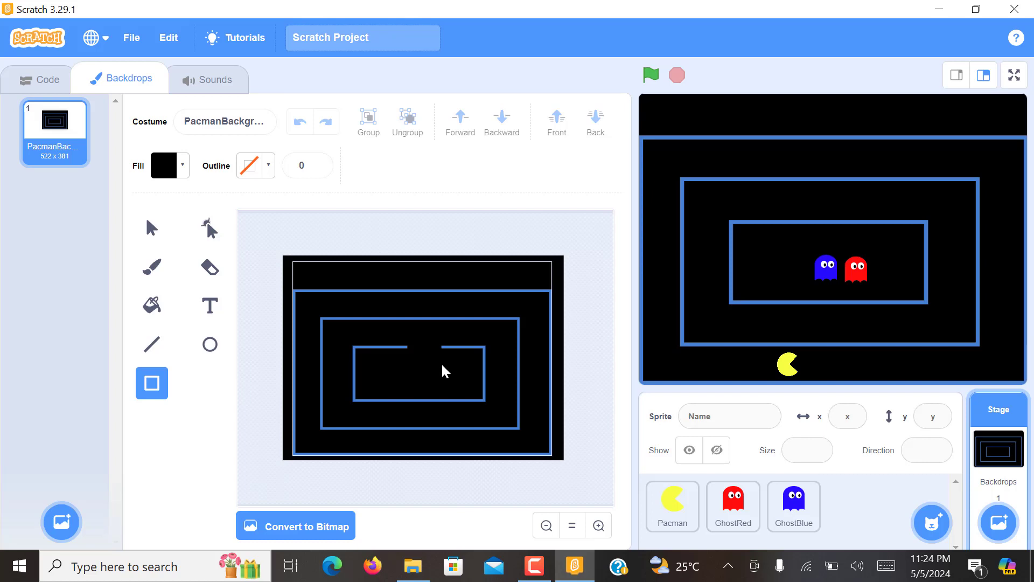
mouse_move(442, 365)
left_mouse_down()
mouse_move(407, 330)
mouse_move(406, 348)
mouse_move(394, 347)
left_mouse_up()
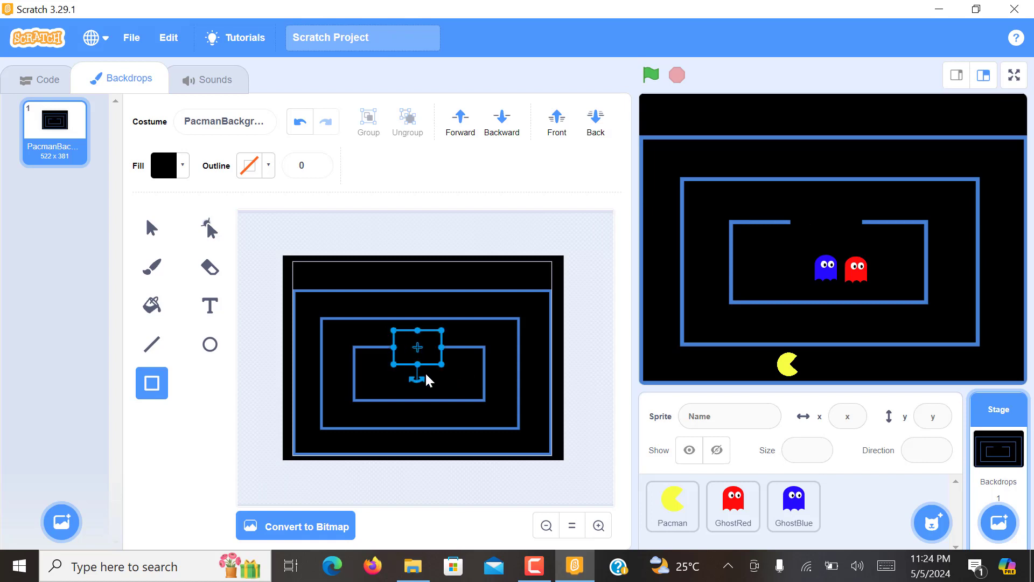
left_click(509, 371)
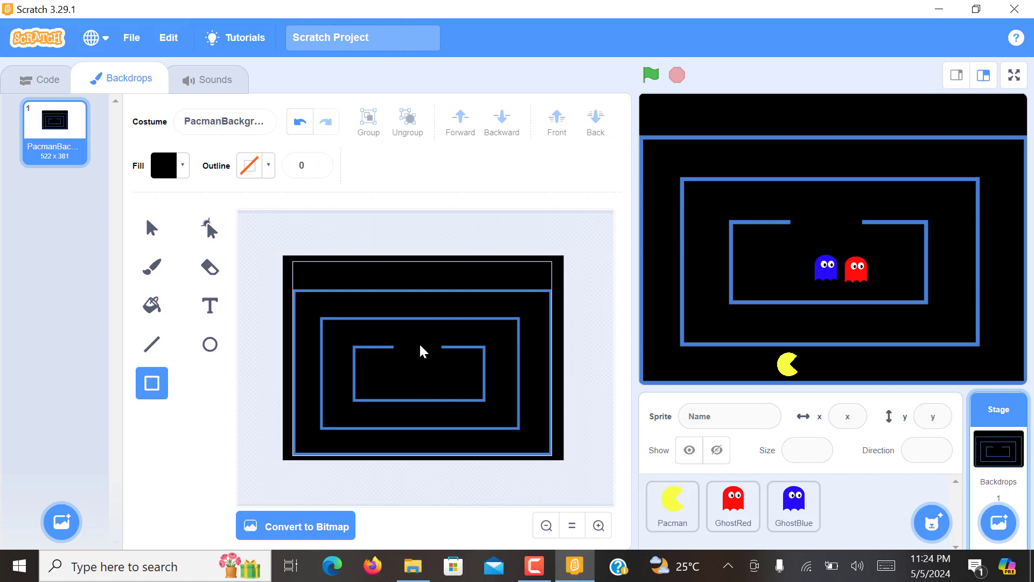
Reduce the height of the black gap rectangle symmetrically about its centre, keeping it over the innermost rectangle's top wall
key("s")
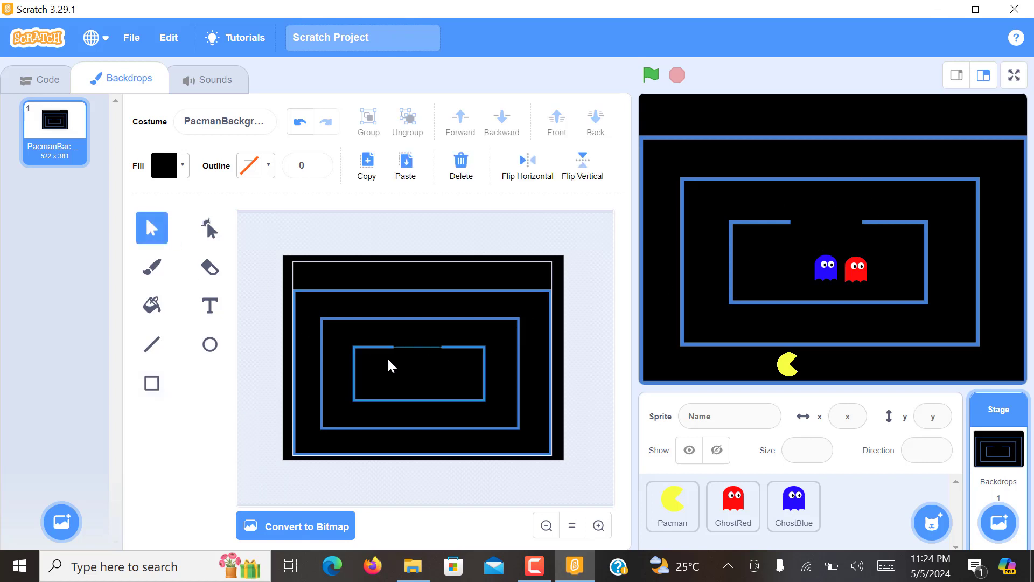
left_click(423, 355)
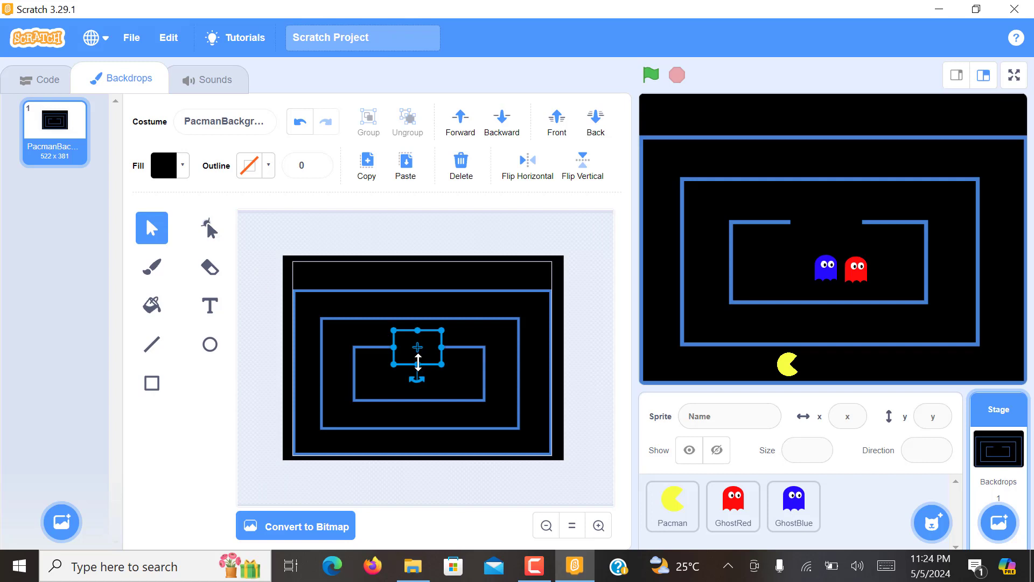
left_click_drag(418, 364, 419, 338)
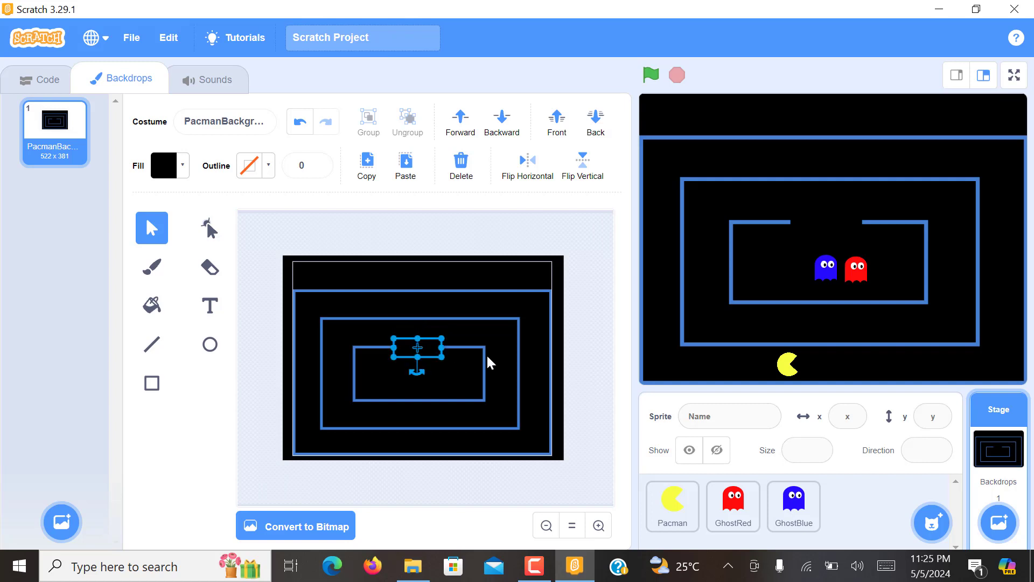
left_click(506, 370)
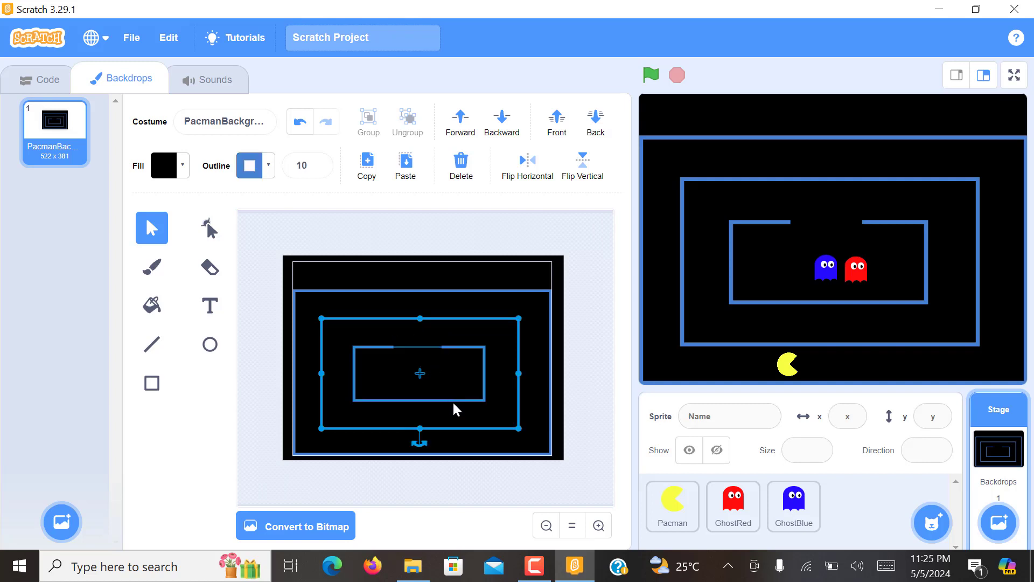
Duplicate the black gap rectangle and place the copy over the centre of the middle rectangle's bottom wall
left_click(414, 344)
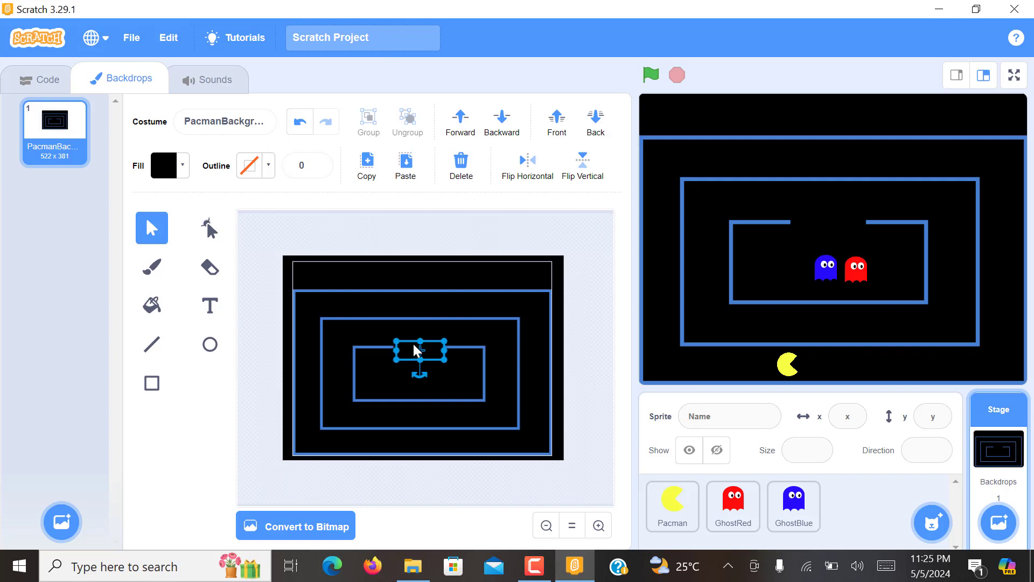
left_click_drag(412, 350, 410, 431)
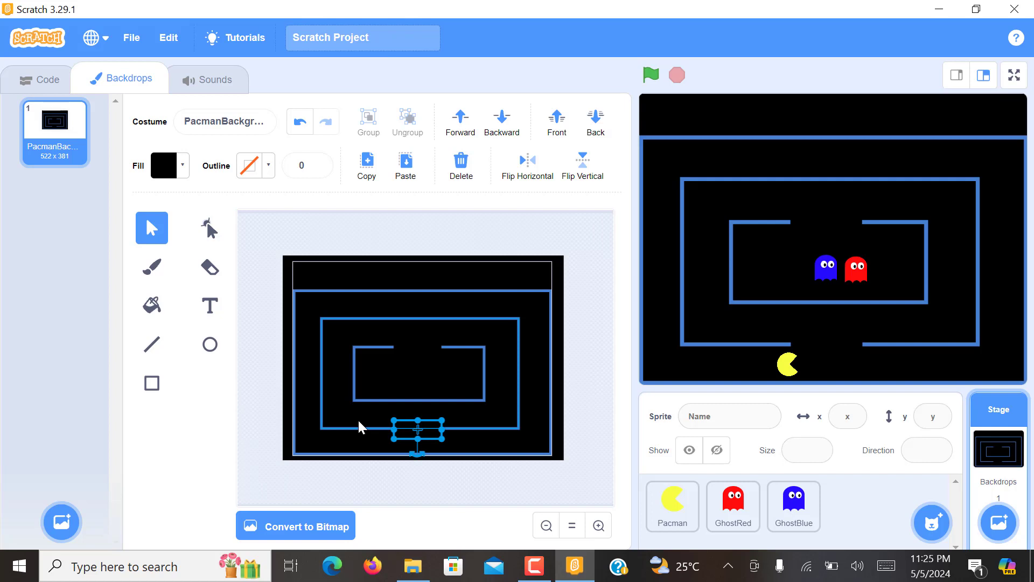
Place a black gap copy rotated 90 degrees over the middle rectangle's right wall and another upright copy over its left wall
left_click_drag(407, 425, 465, 371)
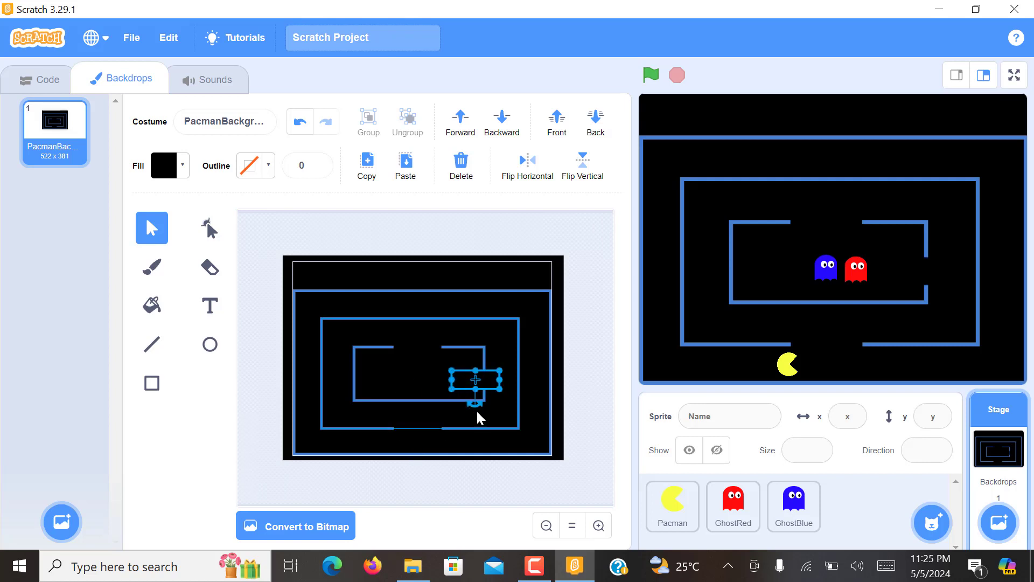
left_click_drag(472, 407, 424, 380)
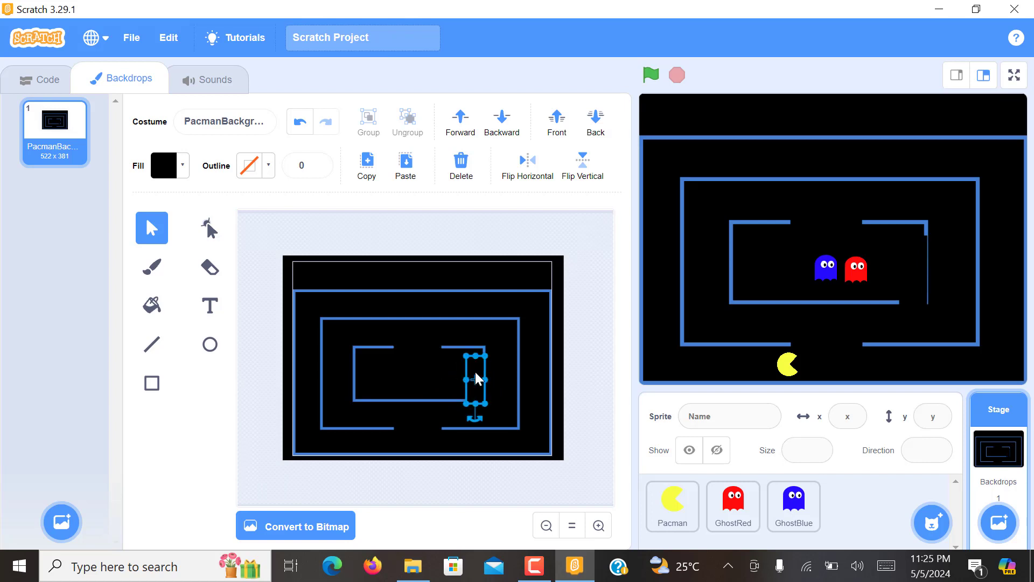
left_click_drag(482, 365, 518, 361)
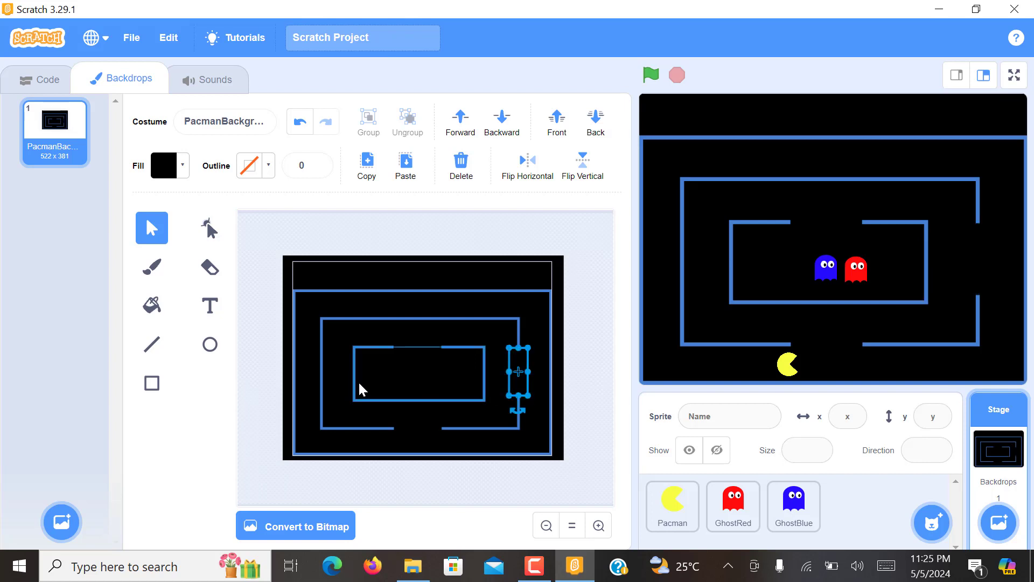
left_click_drag(519, 365, 318, 357)
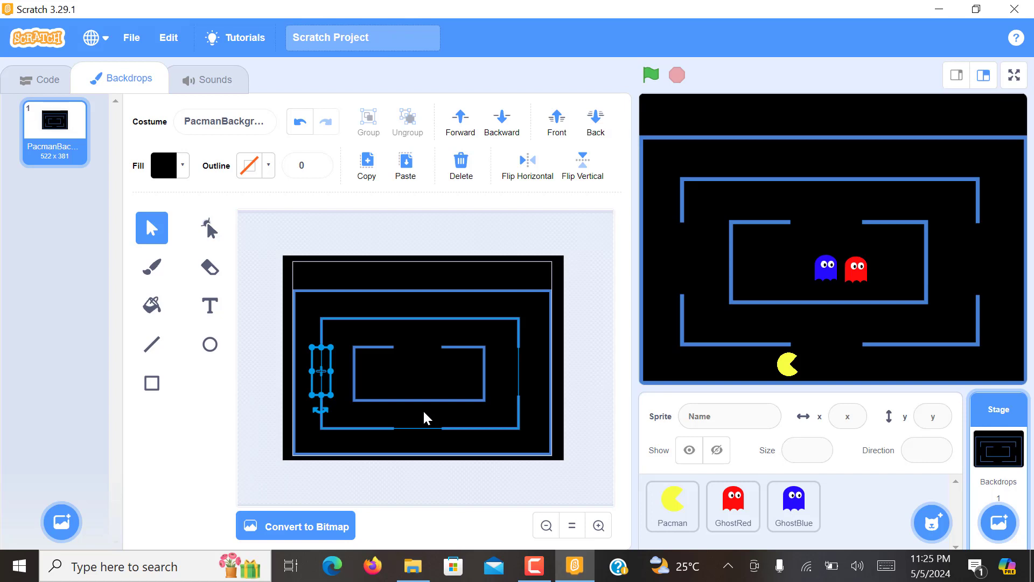
left_click(299, 389)
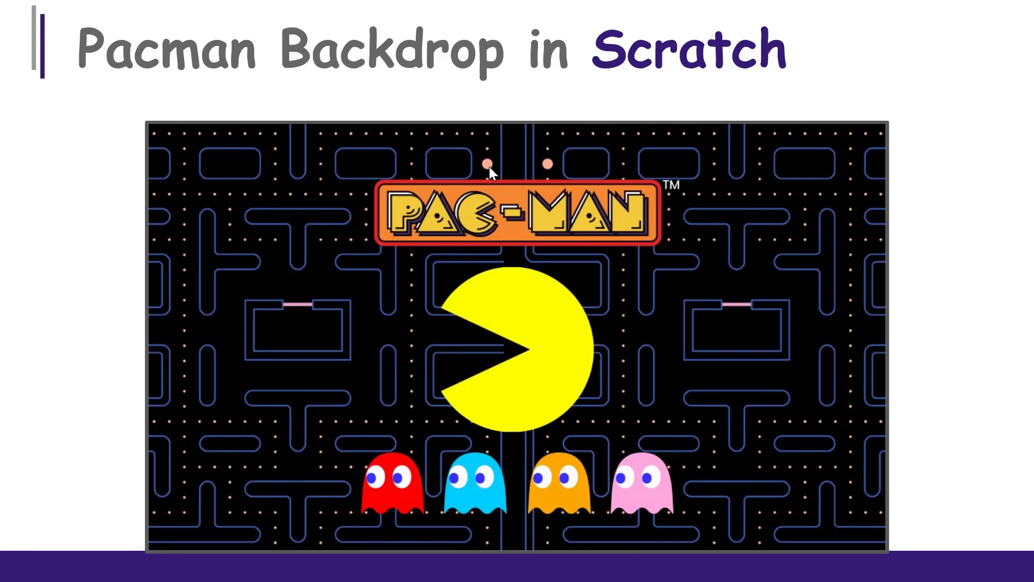
Switch from the Pacman reference slide back to the desktop with the Scratch project
key("ctrl+super+Right")
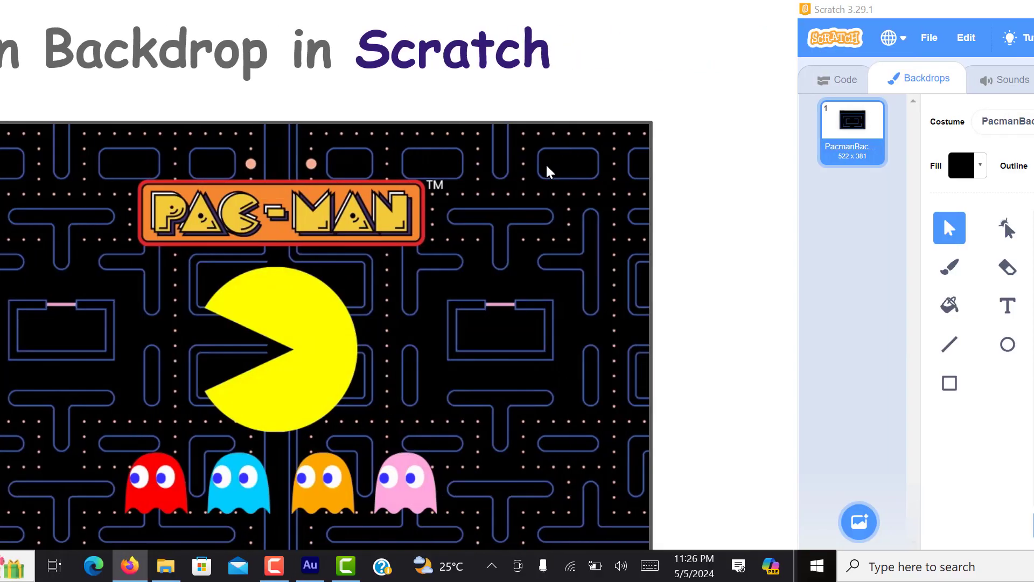